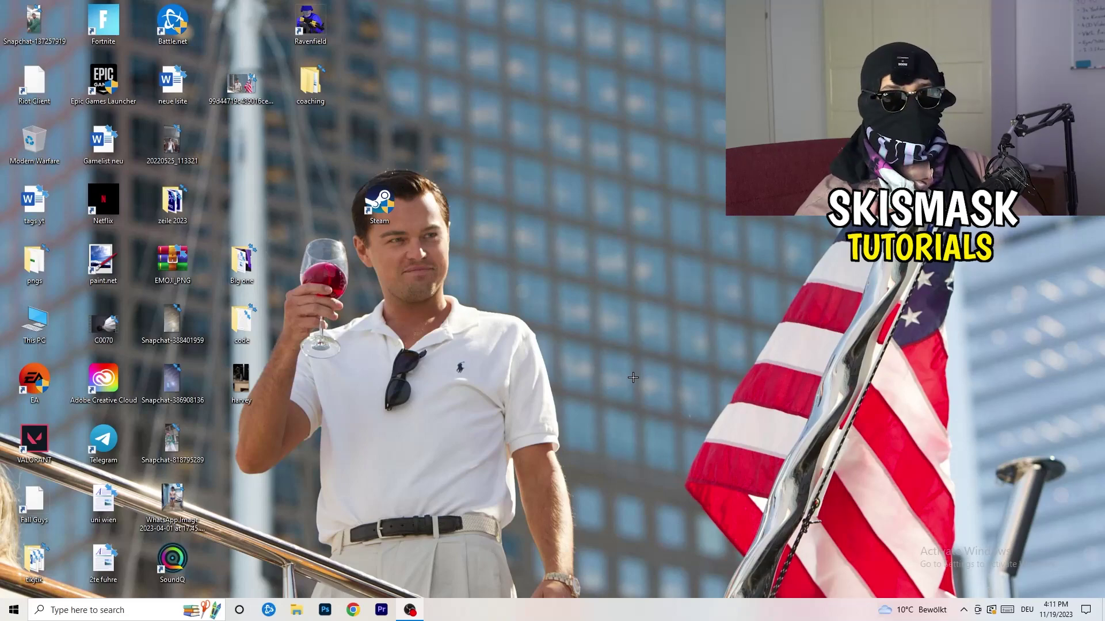
Launch the NVIDIA Control Panel from the desktop's right-click menu
right_click(541, 255)
click(626, 187)
right_click(627, 187)
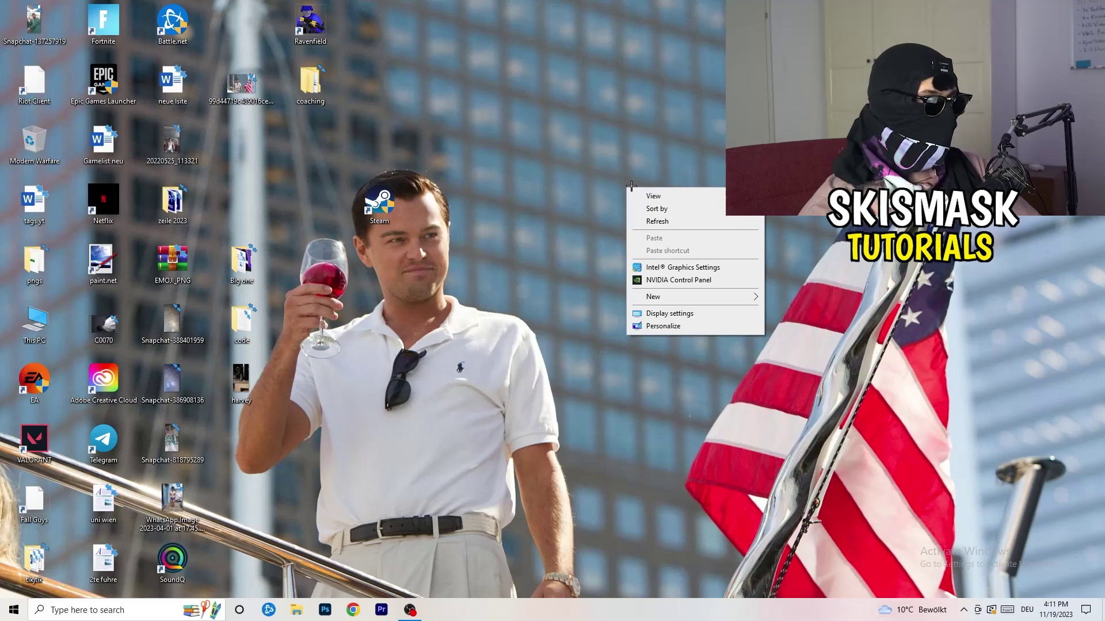
click(691, 280)
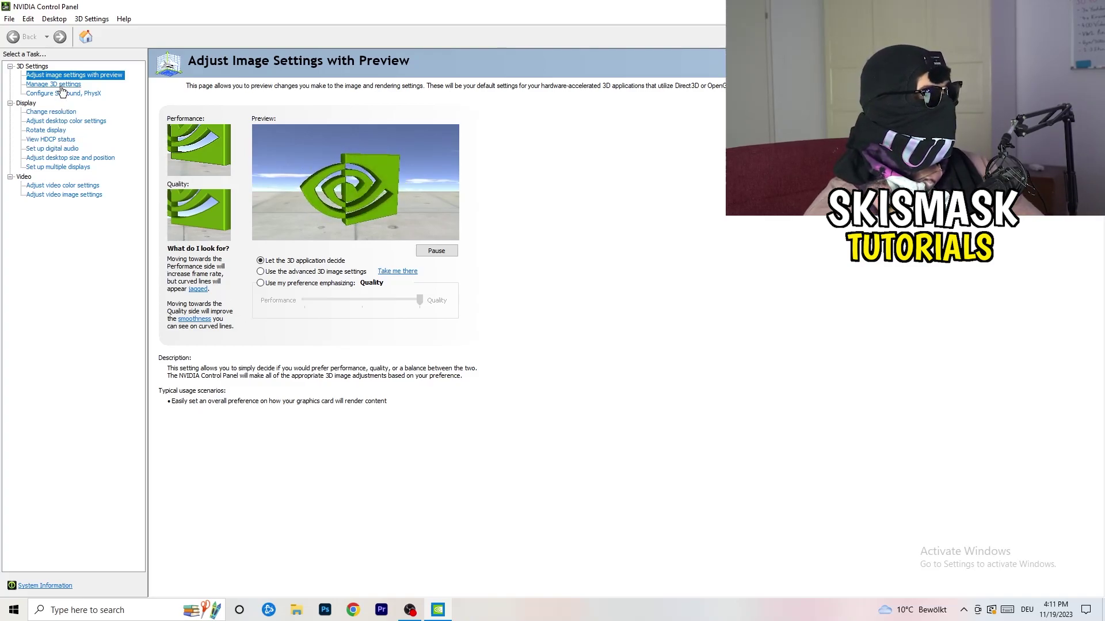
Confirm Change Resolution shows 1920×1080 native at 60Hz, then close the NVIDIA Control Panel
click(48, 113)
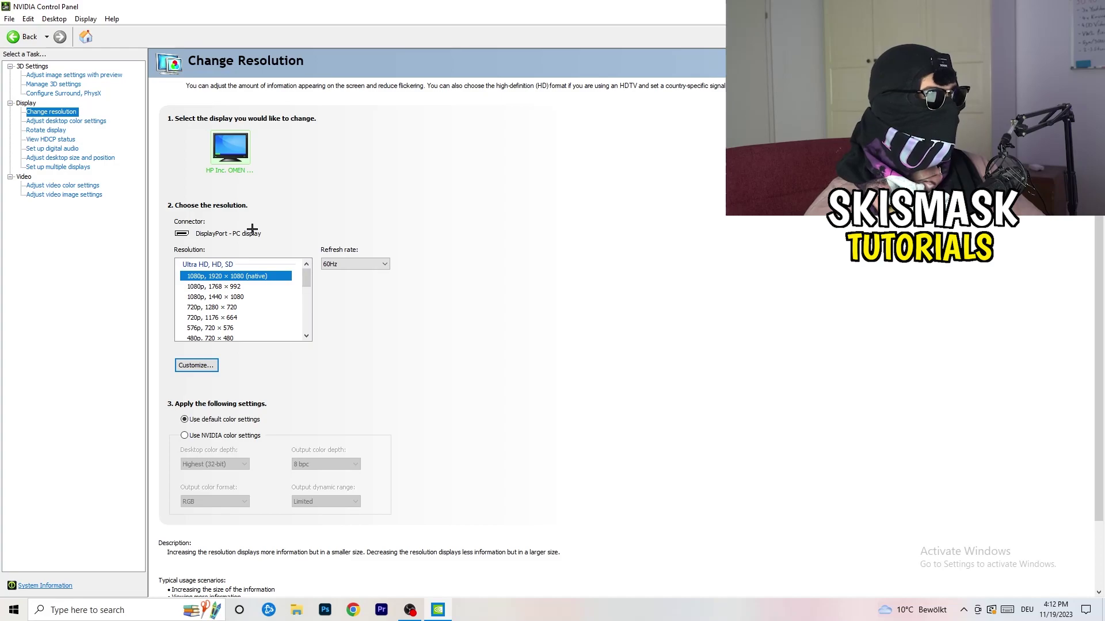
key(alt+F4)
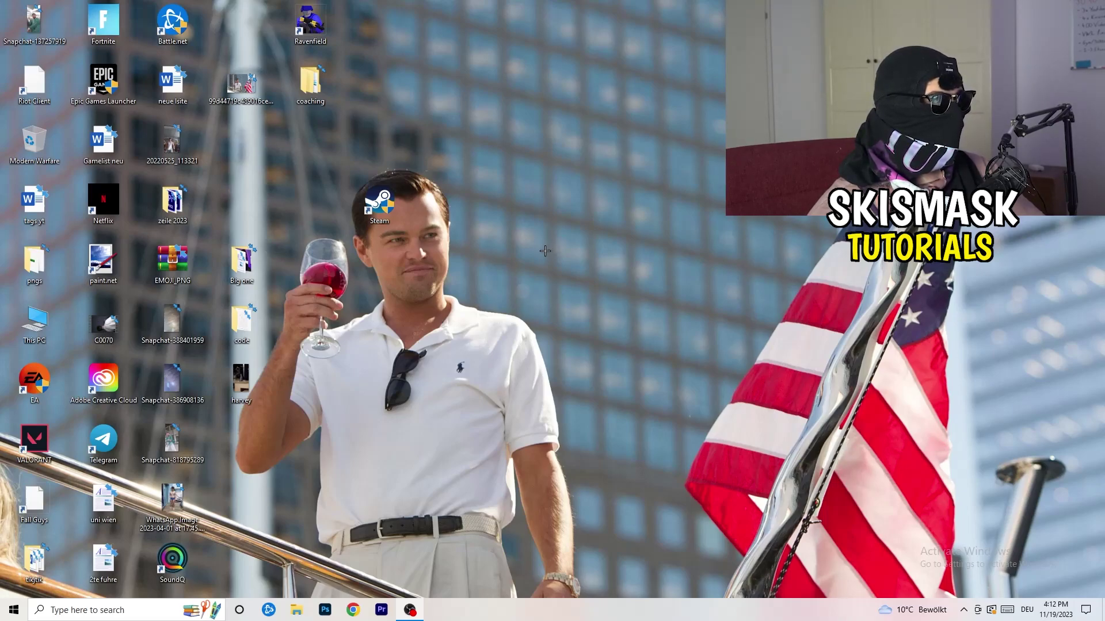
Open Windows Settings from Start and go to the System Display page
click(12, 610)
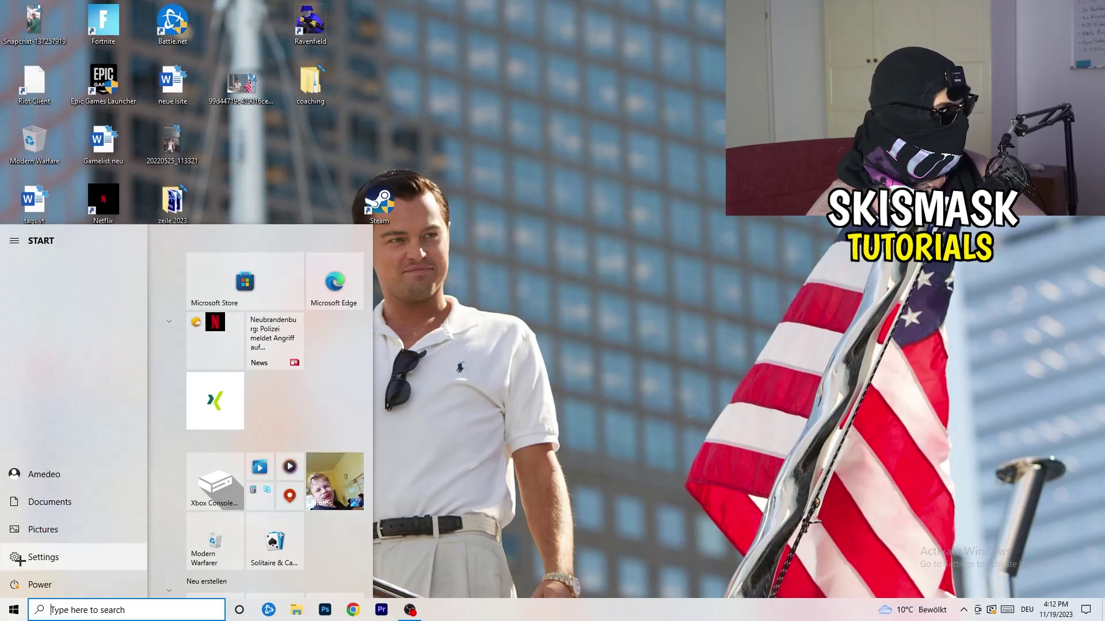
click(19, 559)
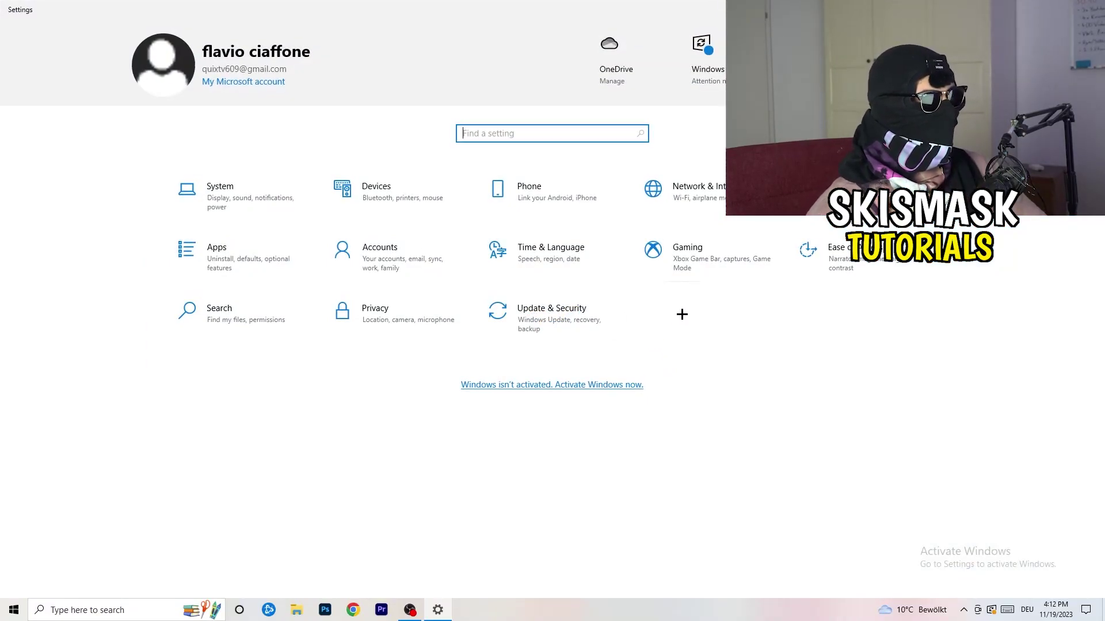
click(276, 202)
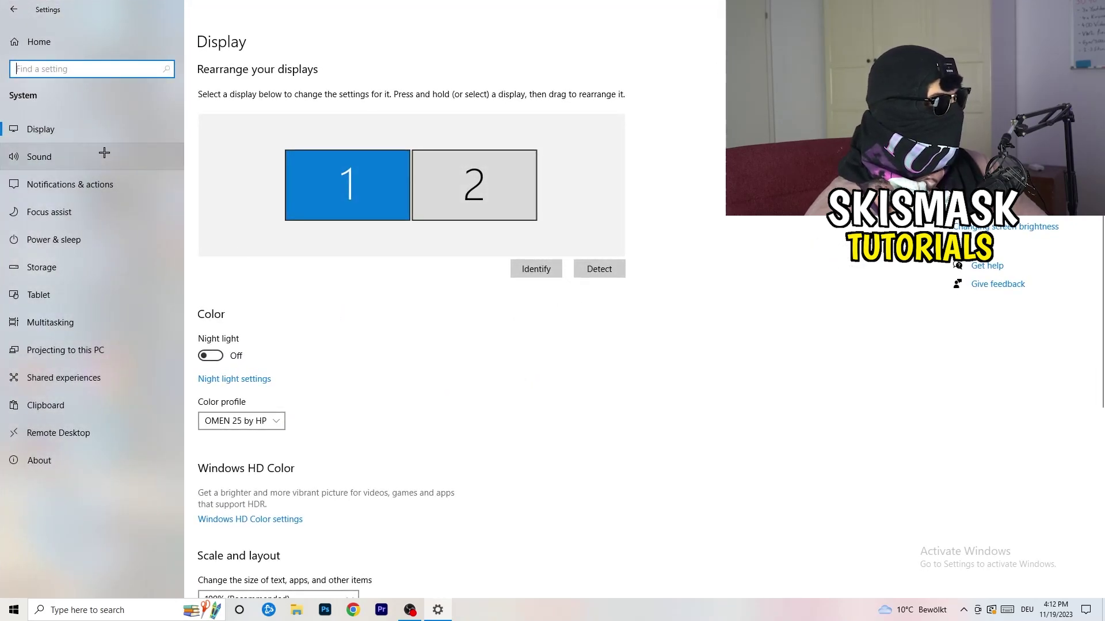
click(319, 39)
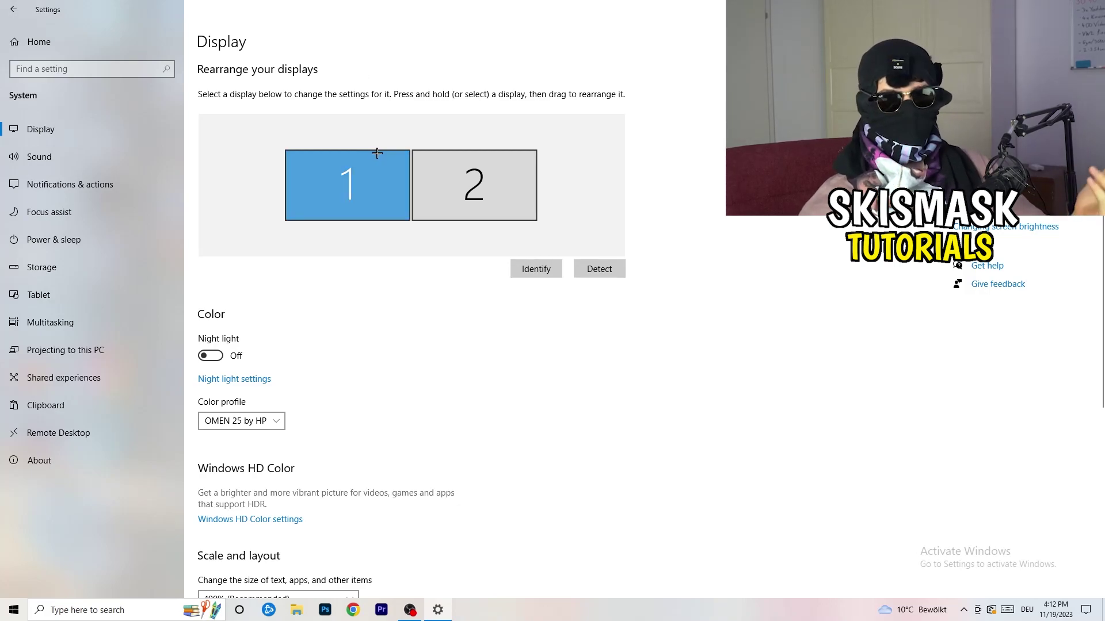
scroll(360, 276, down, 5)
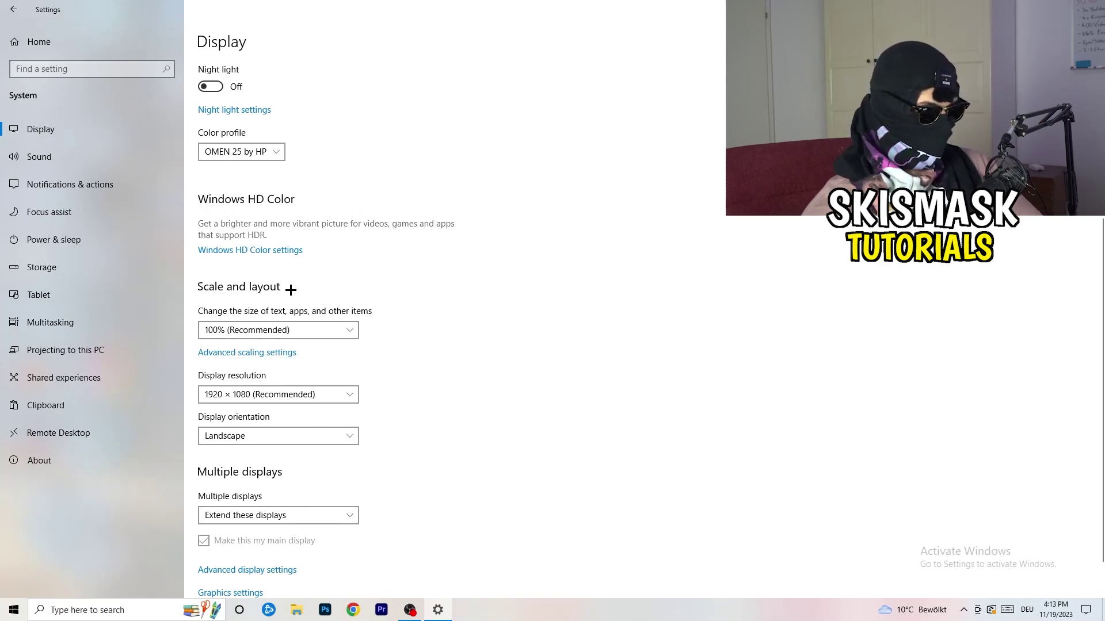
click(334, 332)
click(572, 355)
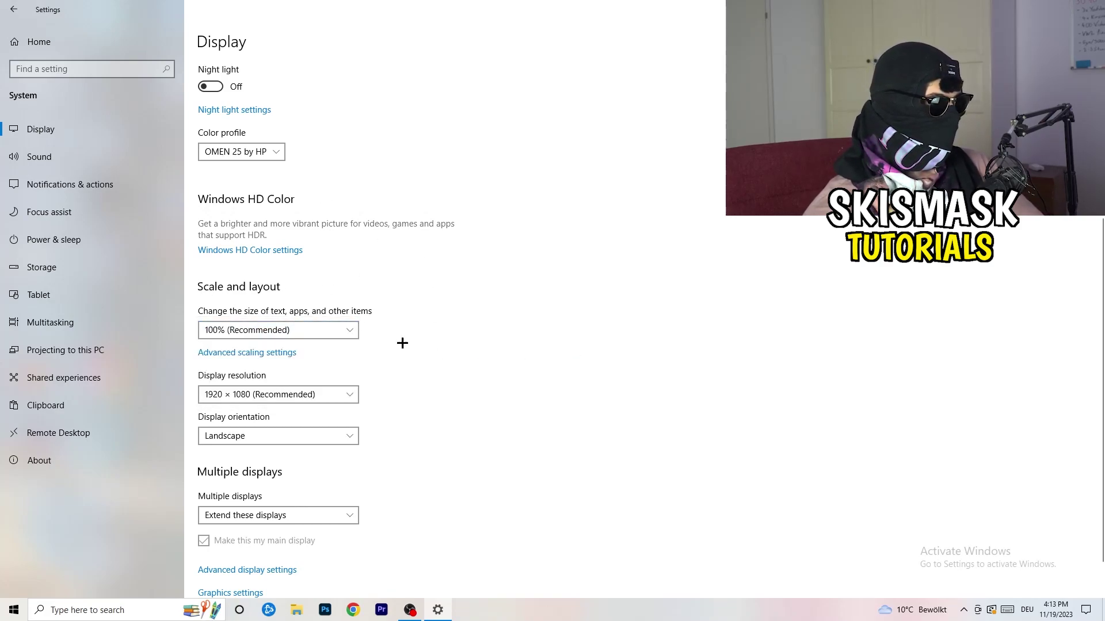
click(337, 334)
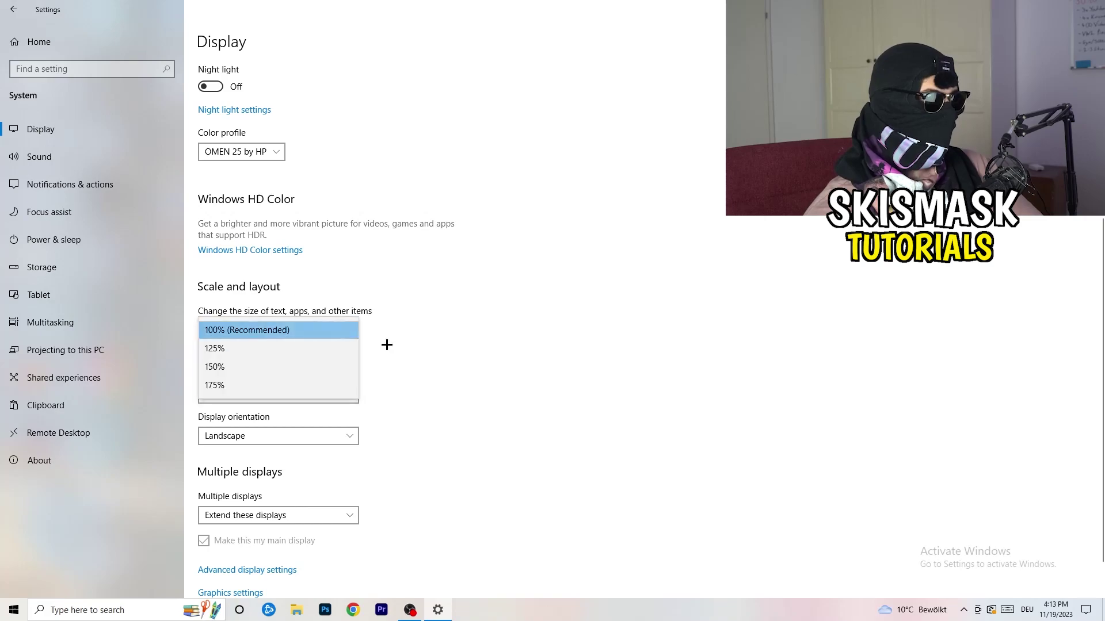
click(501, 357)
scroll(516, 345, down, 1)
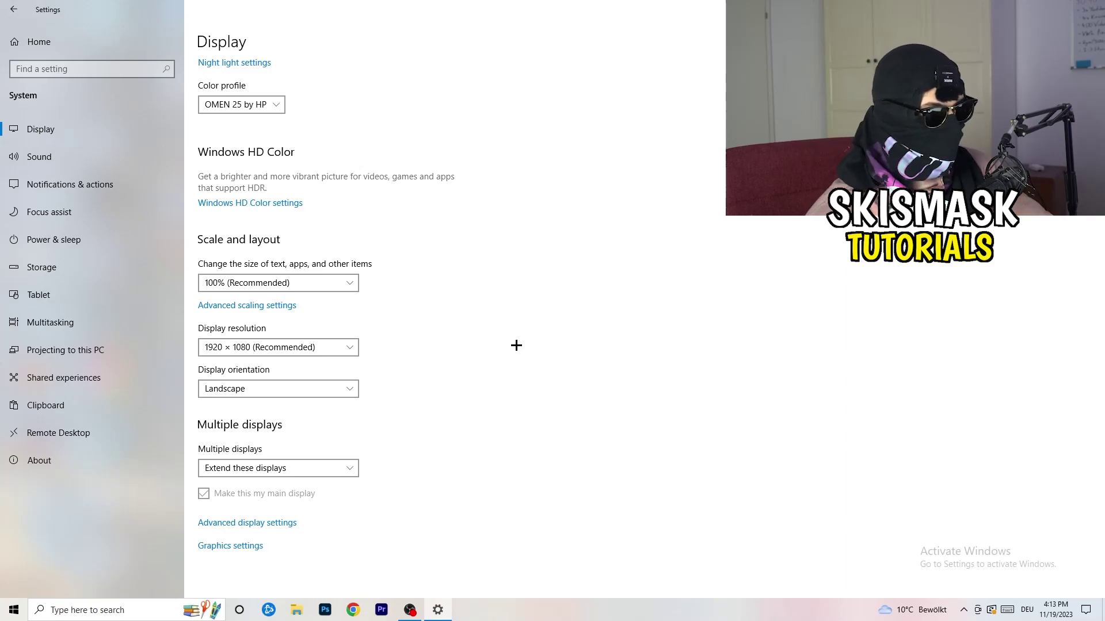
click(349, 348)
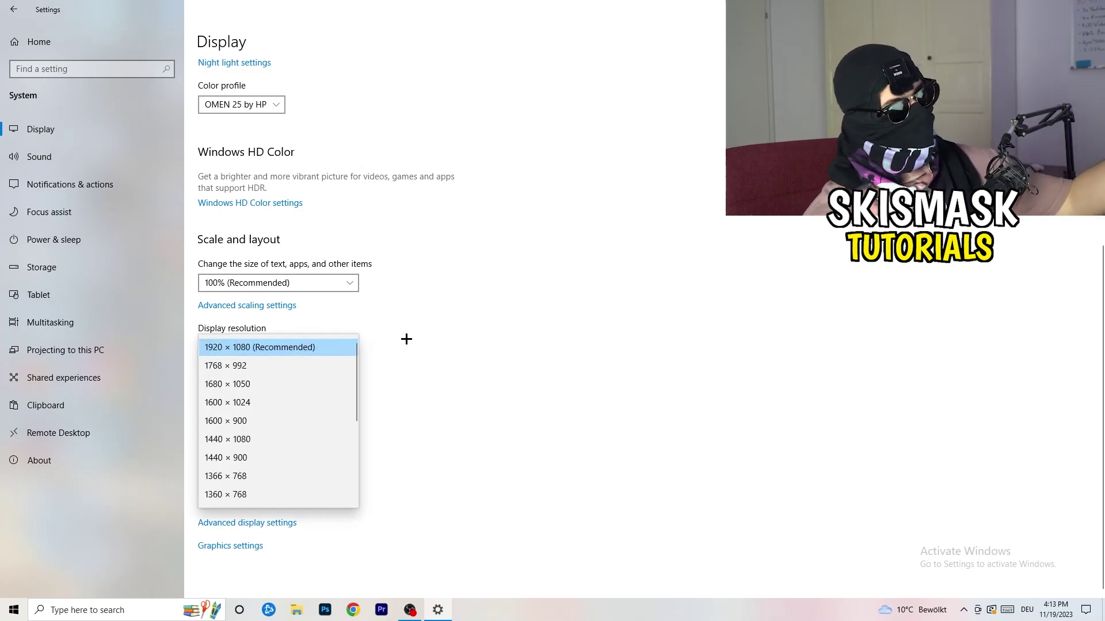
click(436, 326)
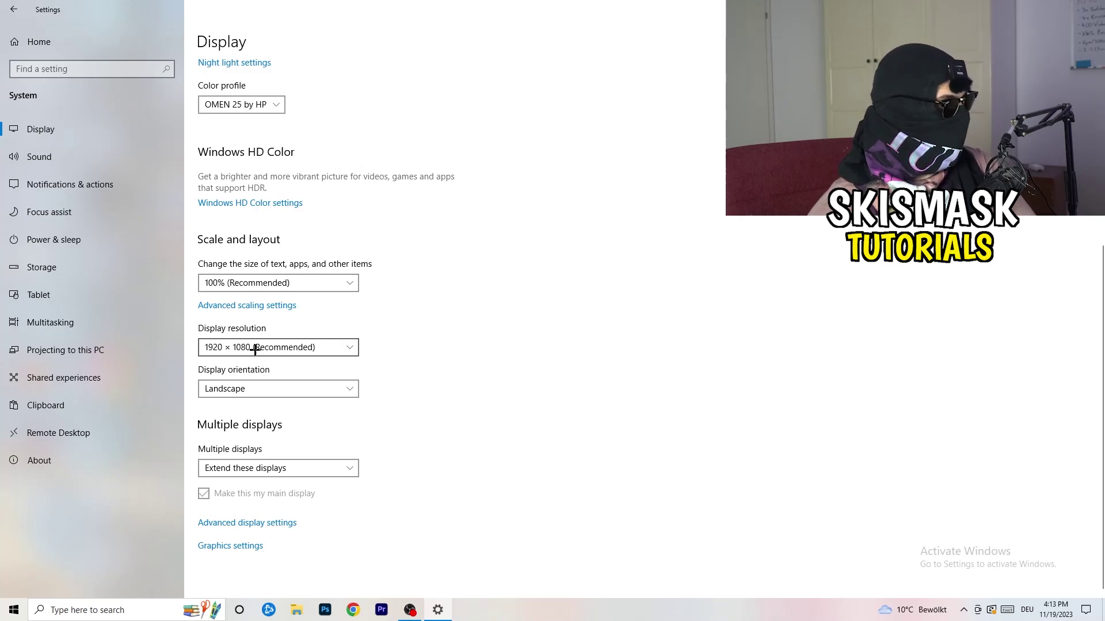
Review the Power & sleep plans with additional plans shown, leaving Balanced (recommended) active
click(57, 239)
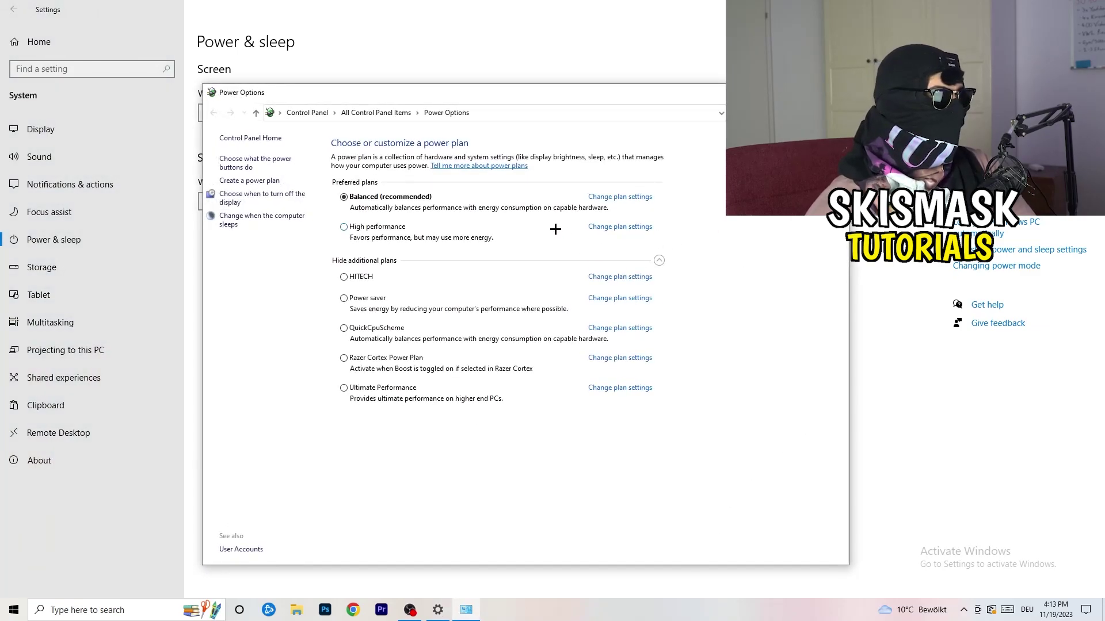
click(660, 261)
click(660, 261)
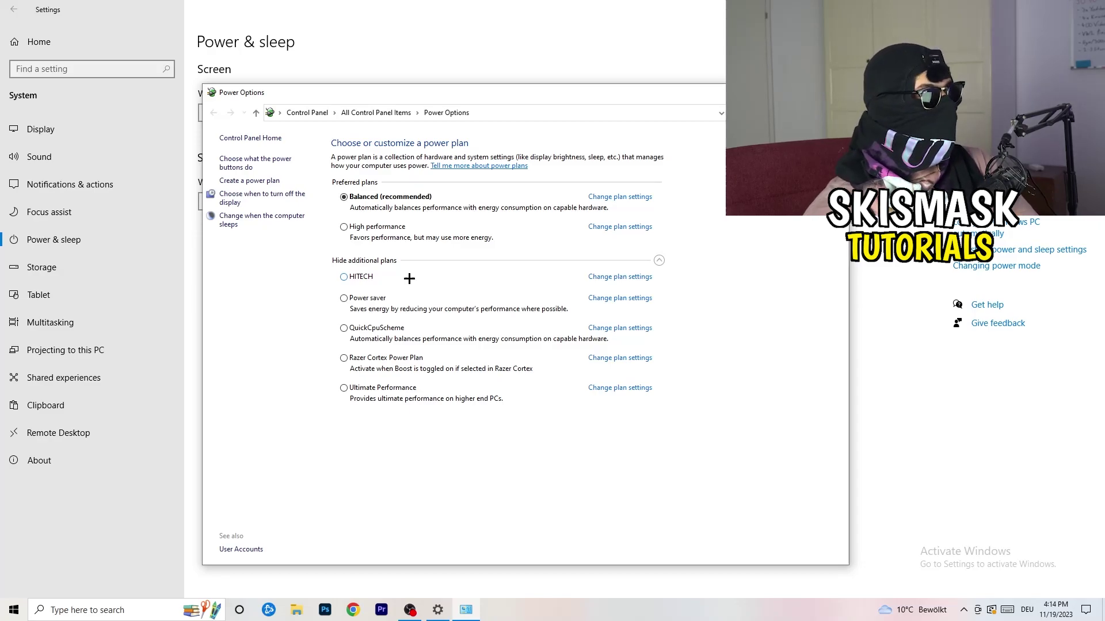
Close Power Options and open the Storage Sense configuration from the Storage page
key(alt+F4)
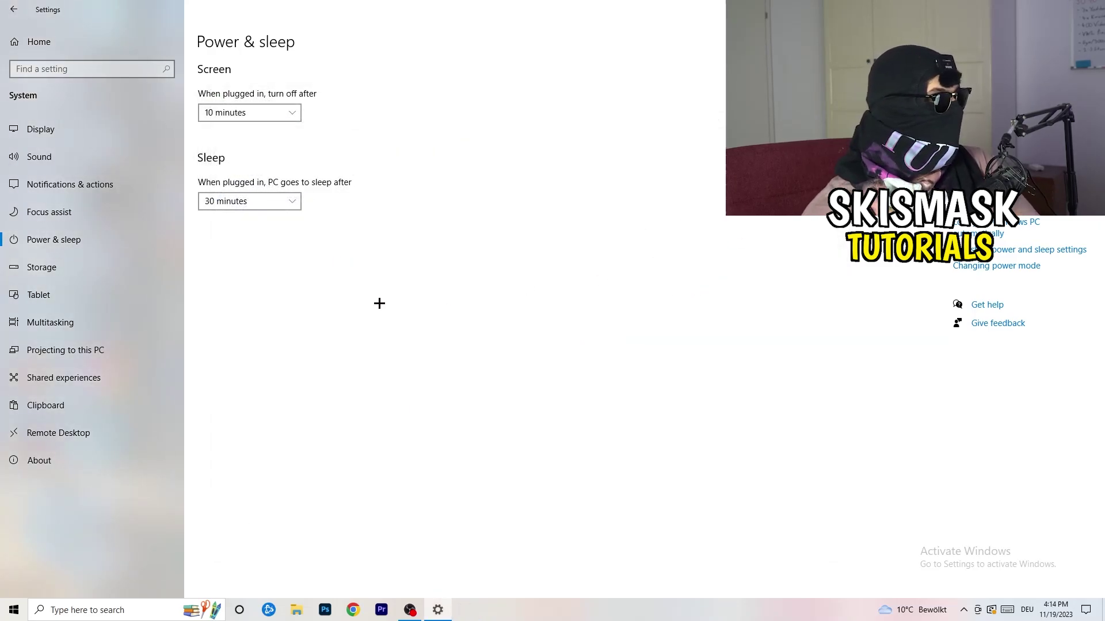
click(113, 282)
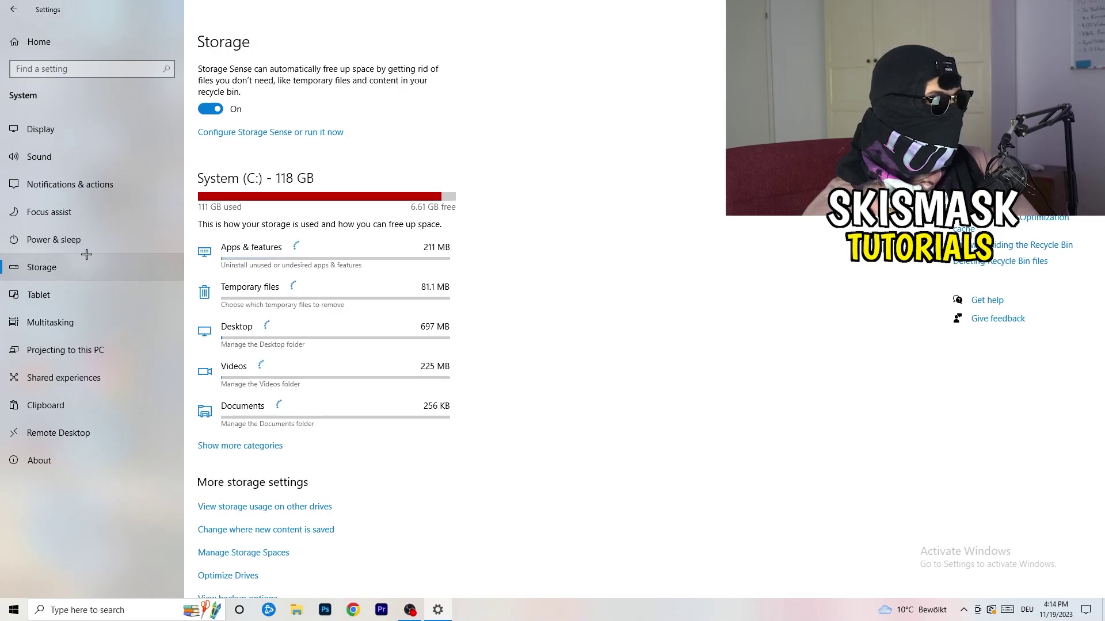
click(262, 136)
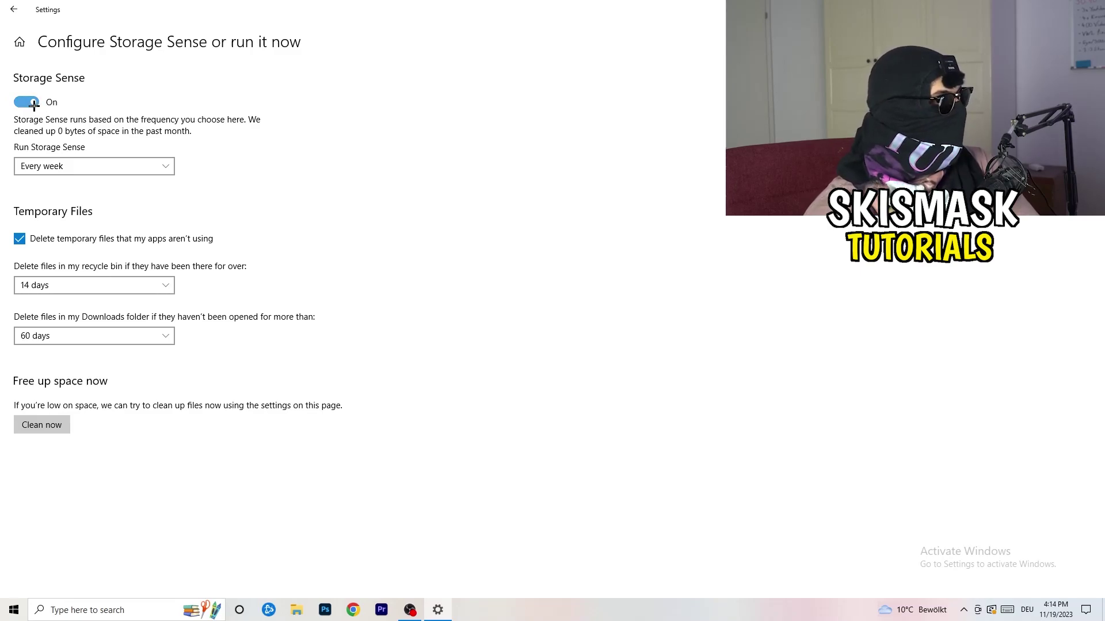
Keep Storage Sense running every week, recycle bin cleanup at 14 days, Downloads at 60 days
click(88, 166)
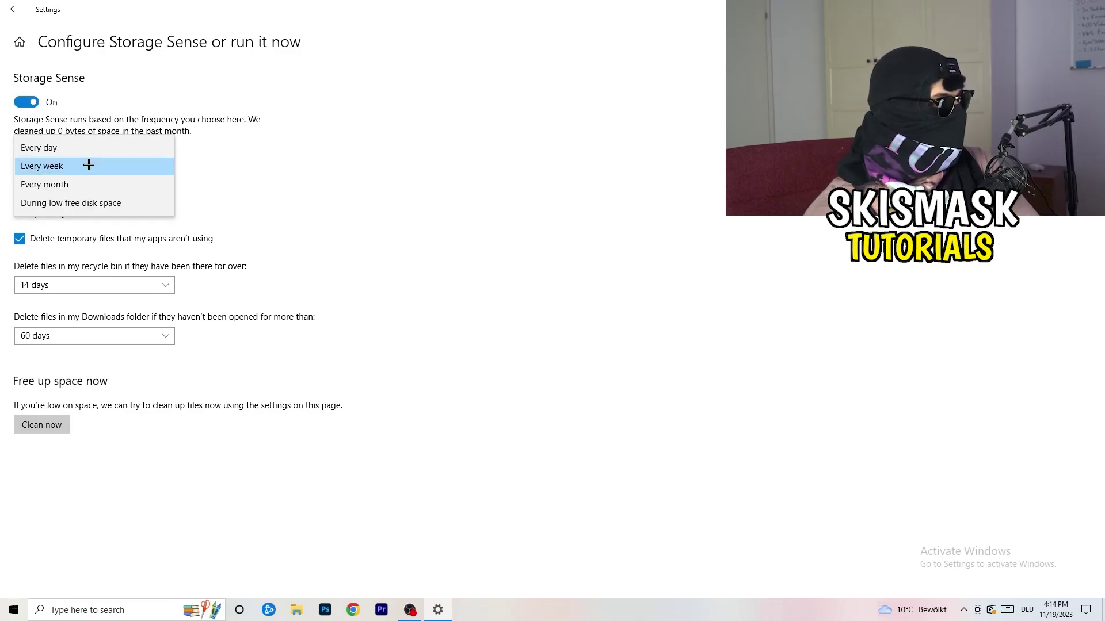
click(89, 166)
click(76, 164)
click(305, 162)
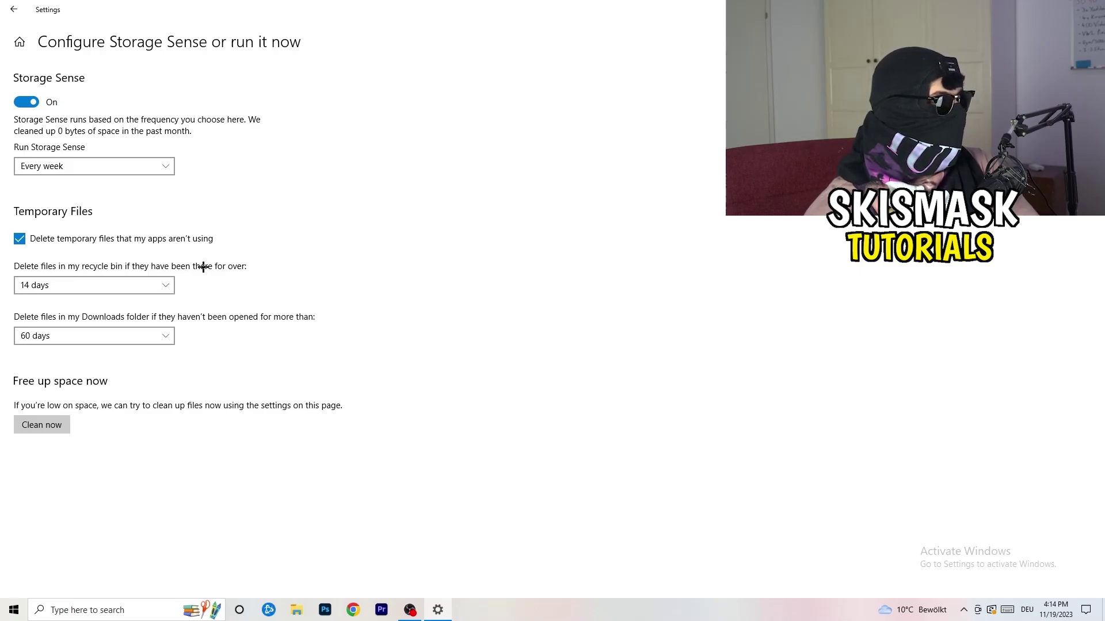
click(119, 282)
click(540, 231)
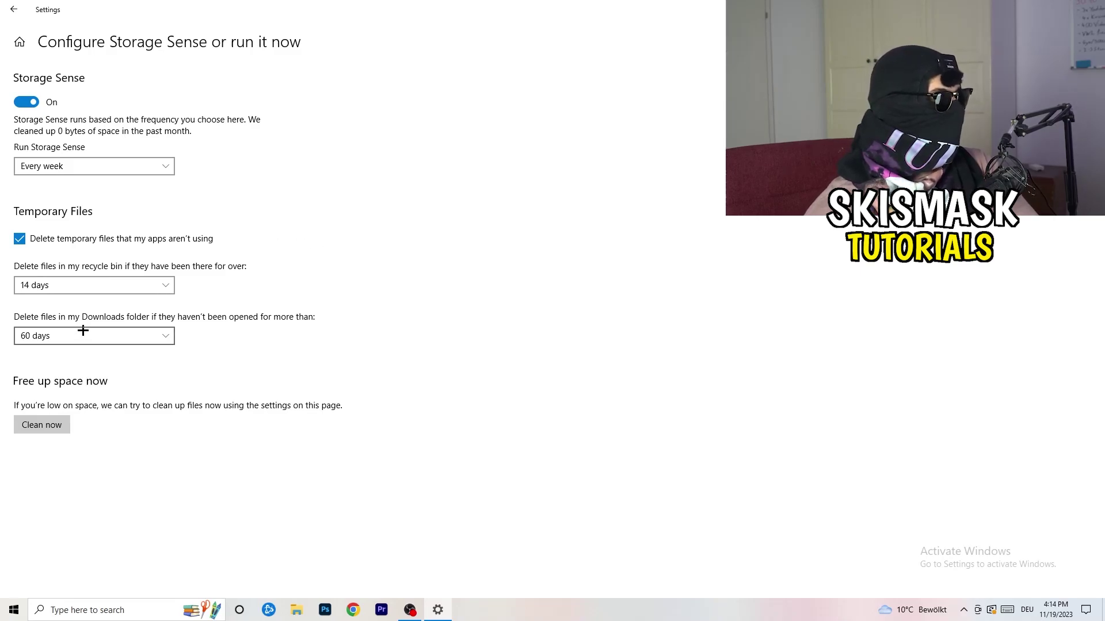
click(149, 336)
click(525, 259)
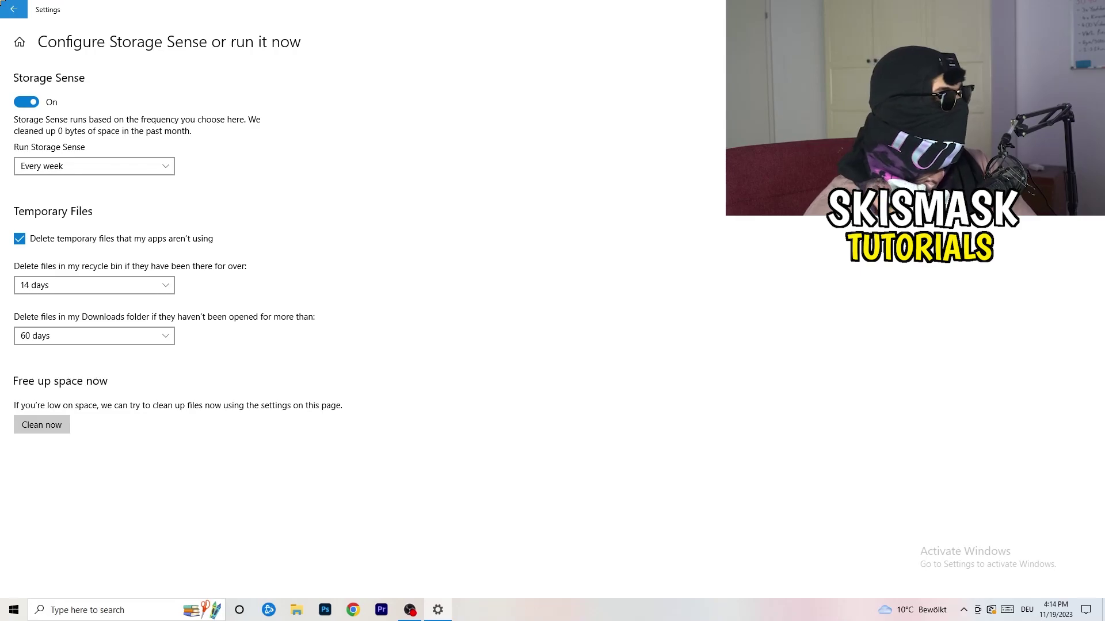
Turn off background recording and recorded audio in Gaming Captures, keeping 30 fps and Standard quality
key(alt+Left)
key(alt+Left)
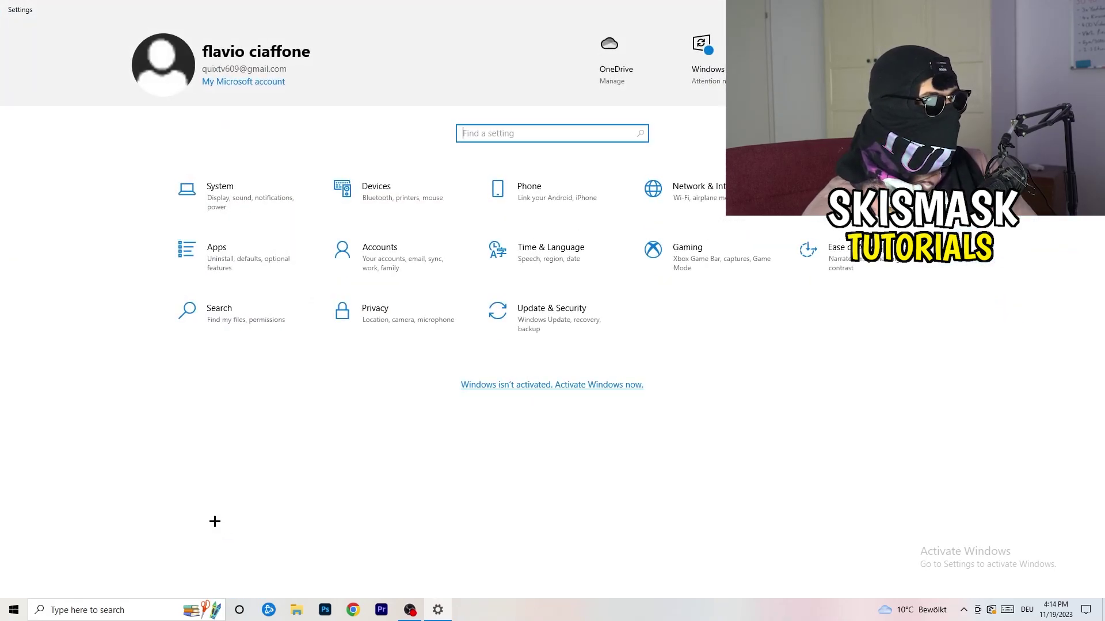
click(687, 253)
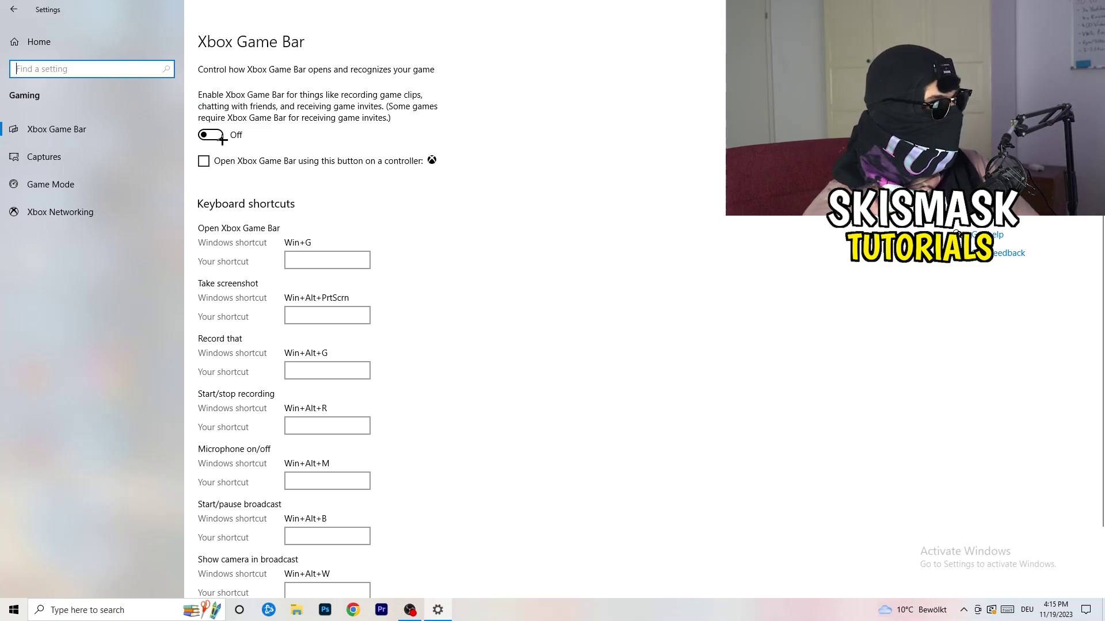
click(119, 164)
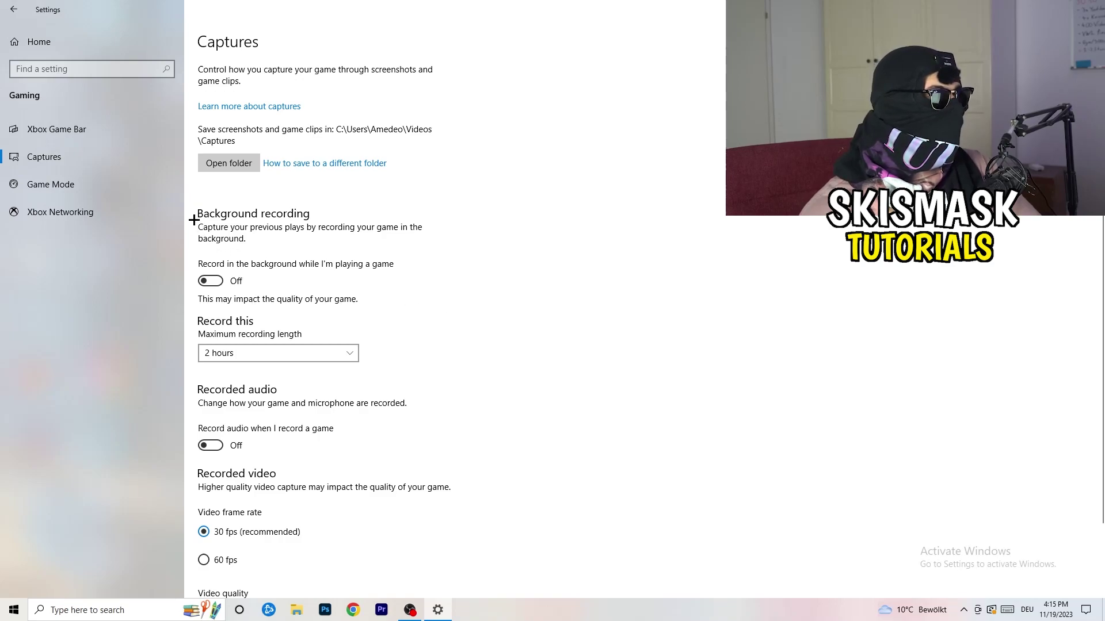
drag(211, 280, 375, 274)
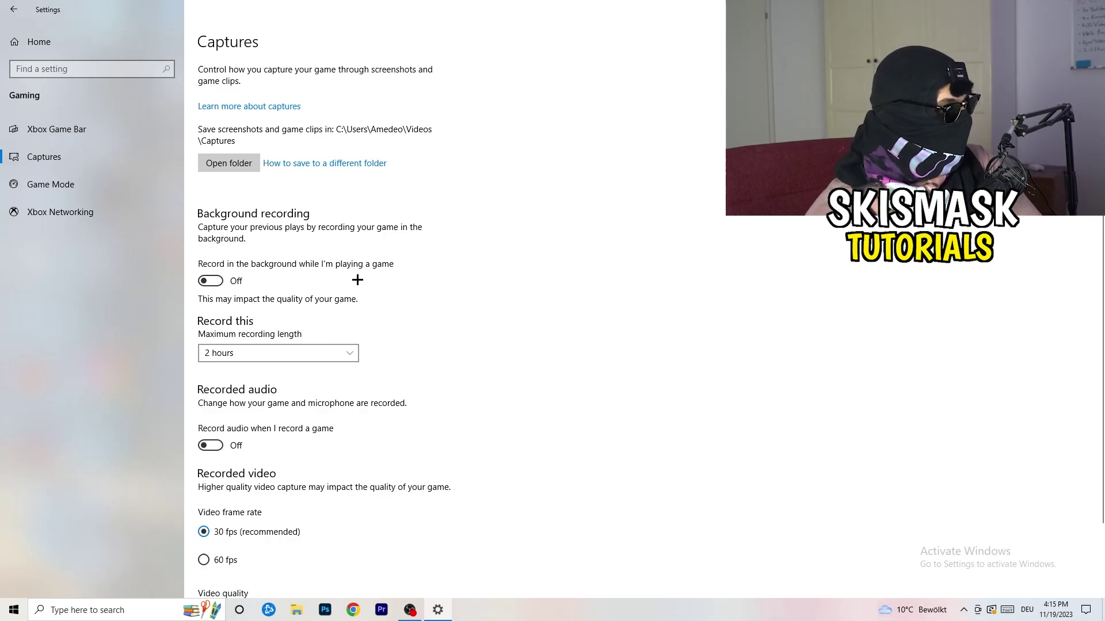
scroll(357, 280, down, 2)
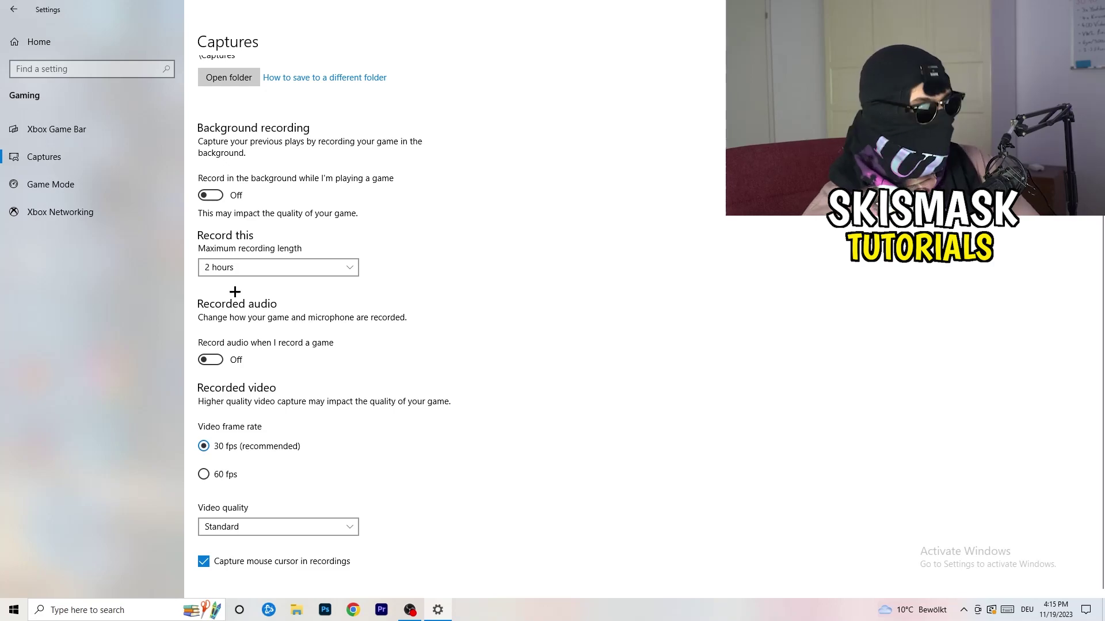
Open the Game Mode page and confirm Game Mode is switched on
click(100, 192)
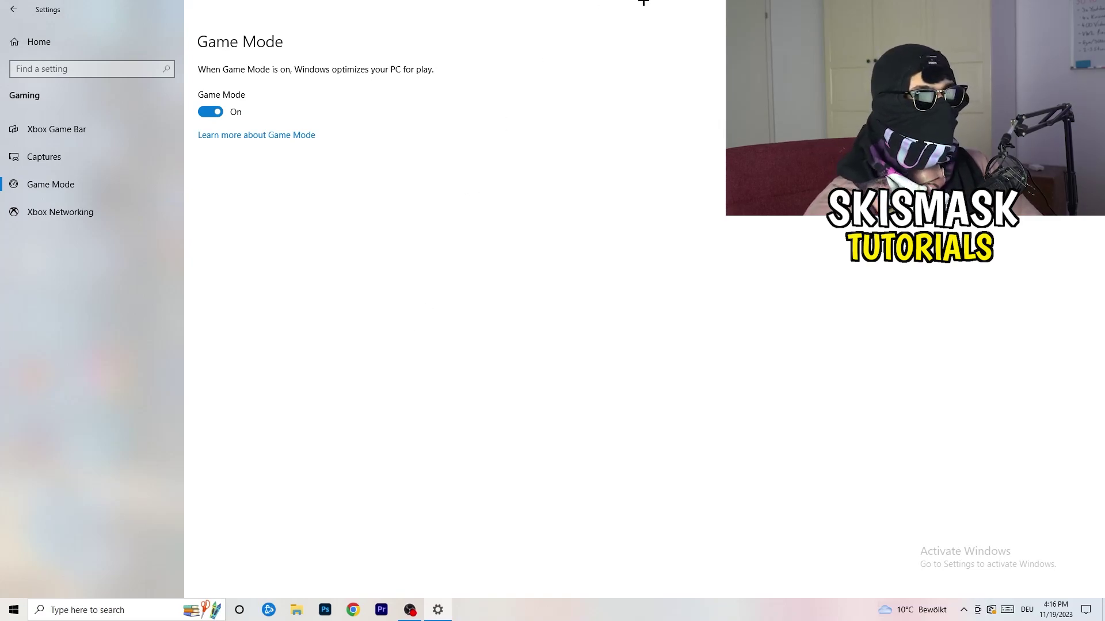
Set the Steam shortcut to Windows 8 compatibility mode and run as administrator
key(alt+F4)
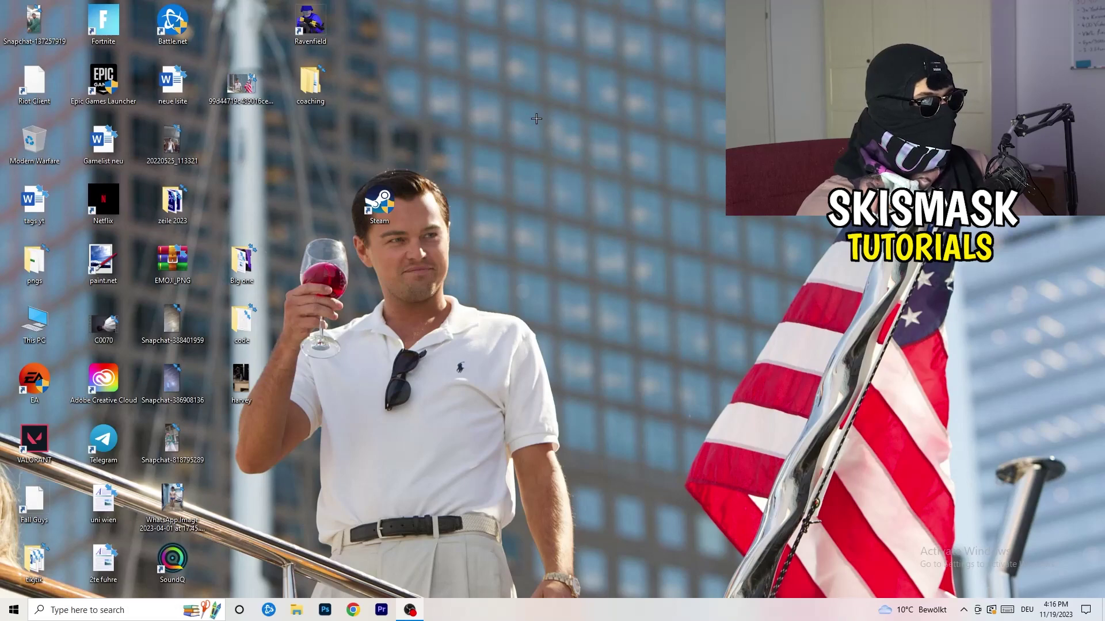
drag(376, 210, 518, 199)
right_click(525, 200)
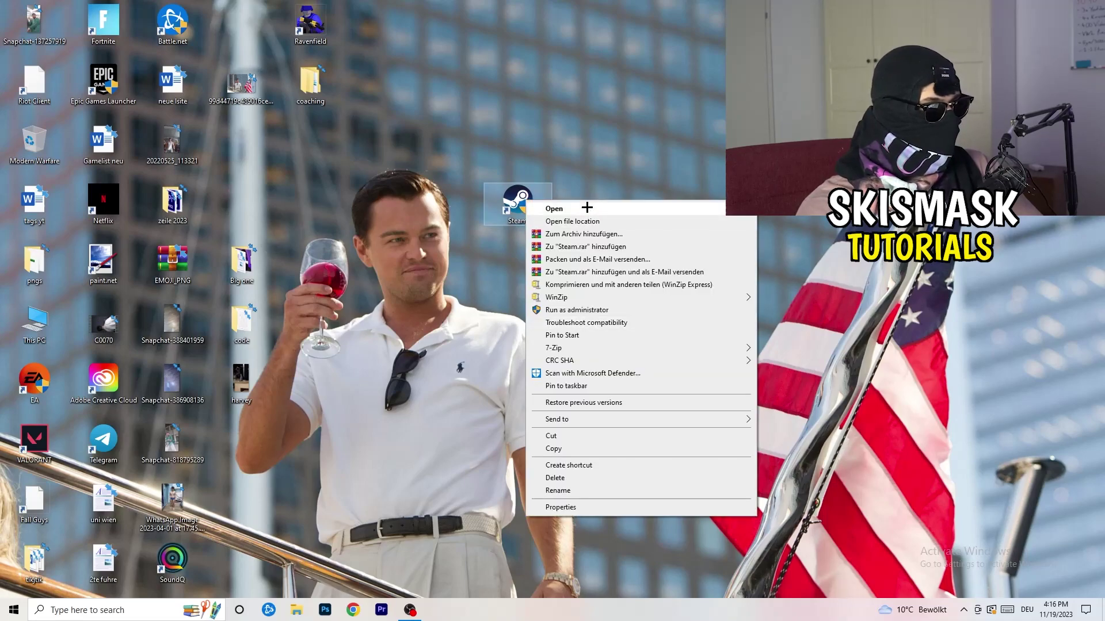
click(592, 511)
drag(607, 208, 388, 98)
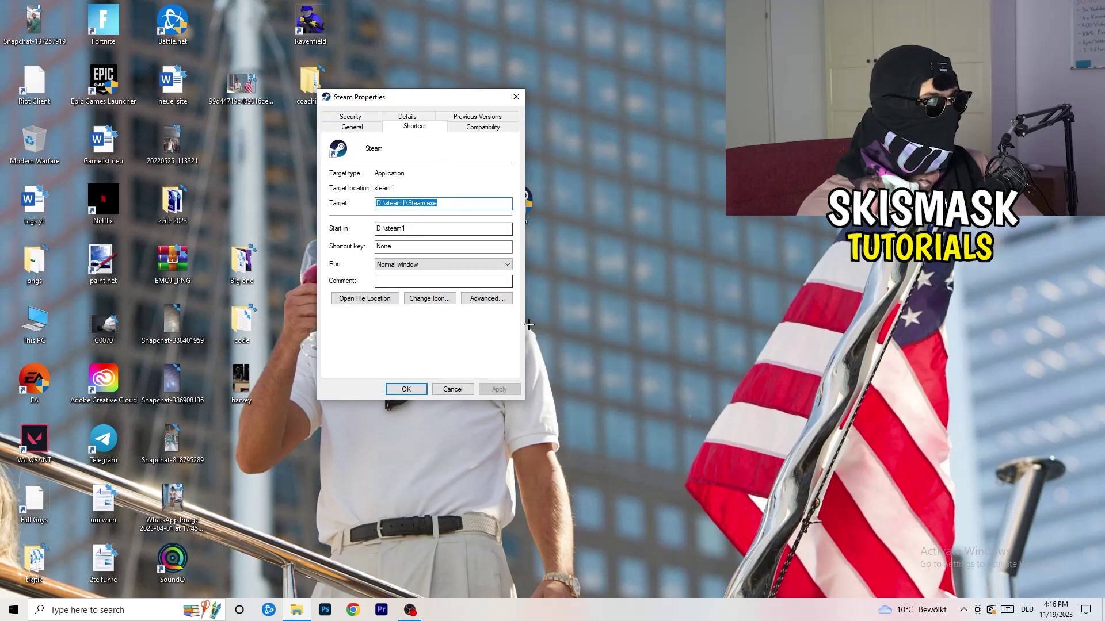
click(464, 126)
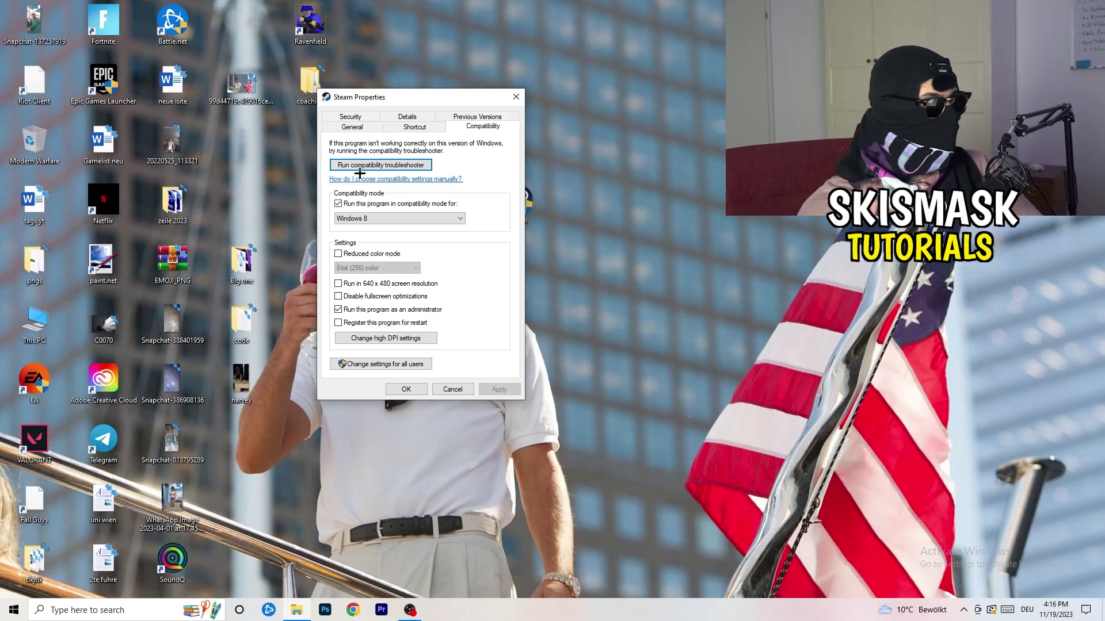
click(444, 216)
click(510, 211)
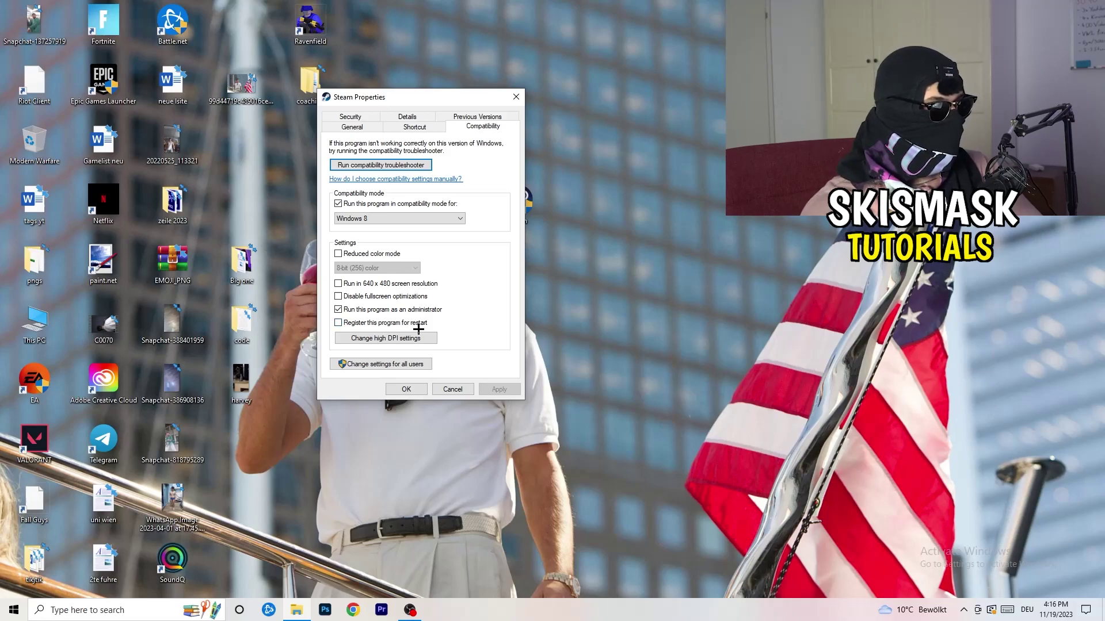
click(406, 389)
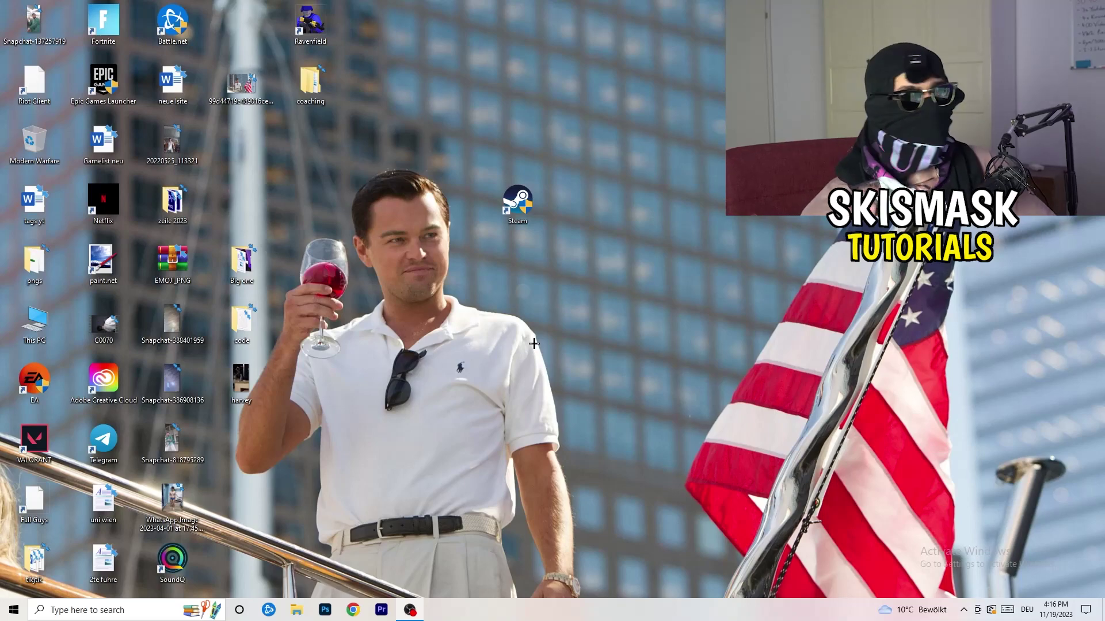
Recheck Steam's Windows 8 and administrator compatibility settings, then move its icon to the top-left icons
drag(540, 219, 601, 226)
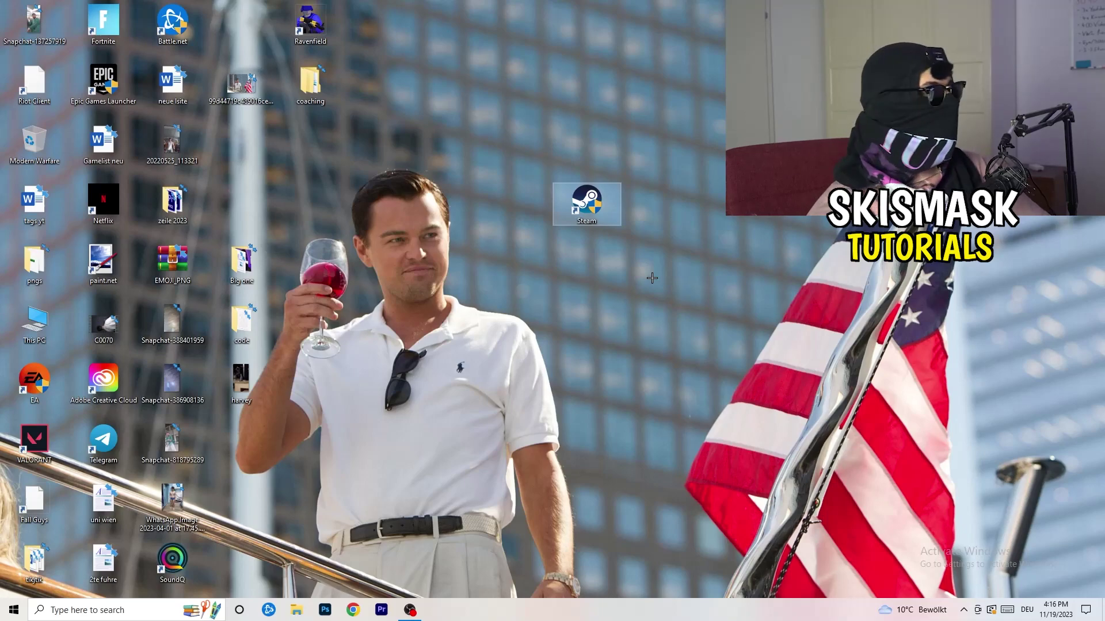
click(458, 260)
drag(586, 201, 518, 202)
right_click(515, 202)
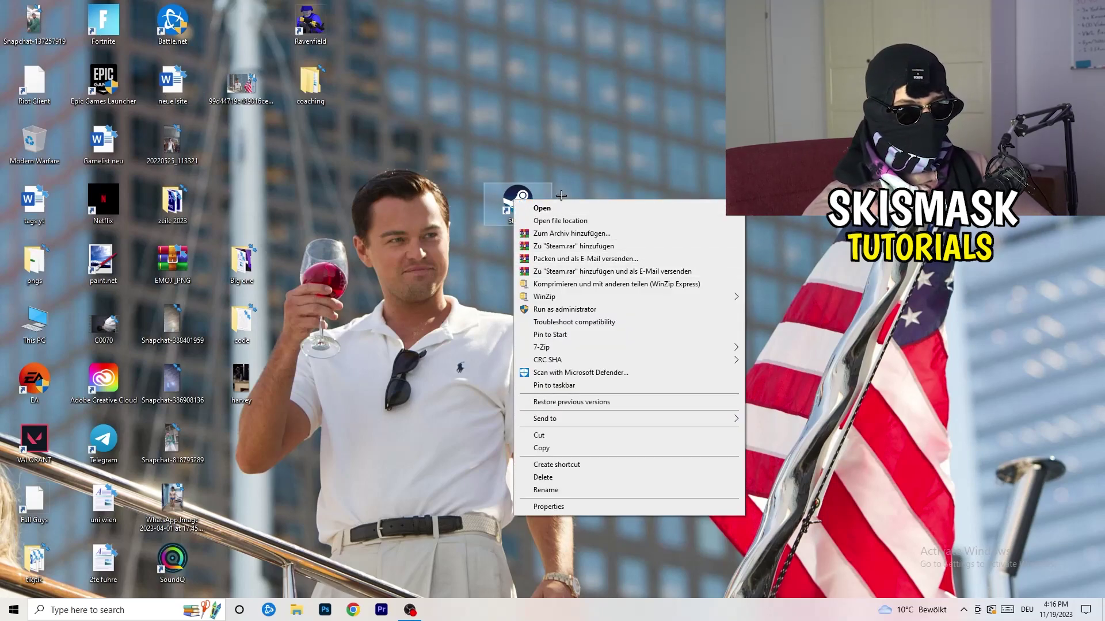
click(595, 505)
click(679, 239)
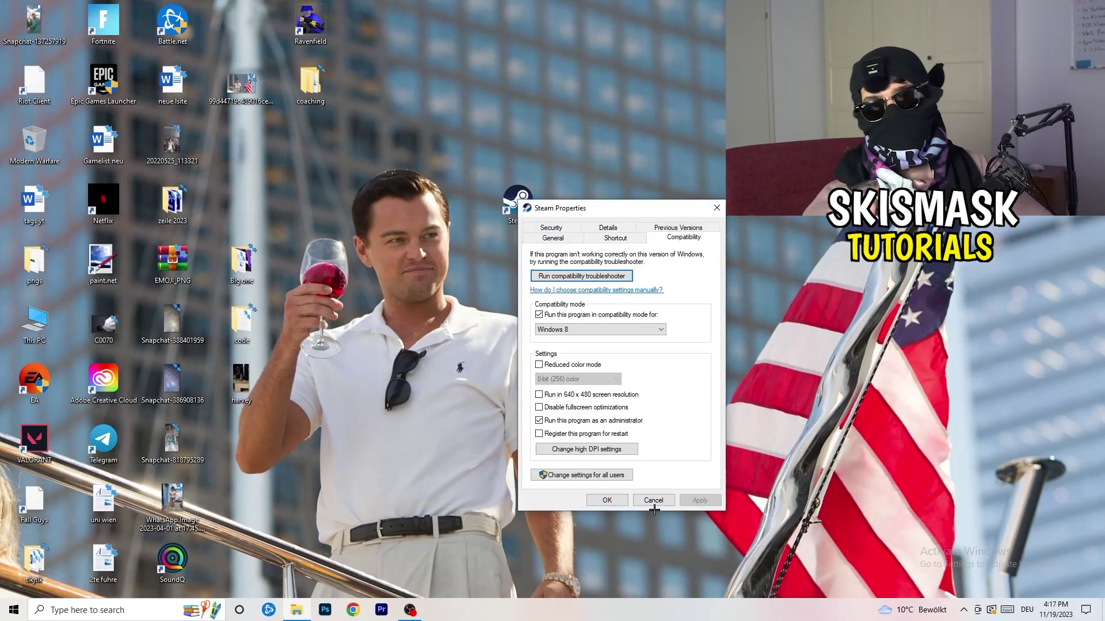
click(716, 208)
drag(518, 202, 242, 142)
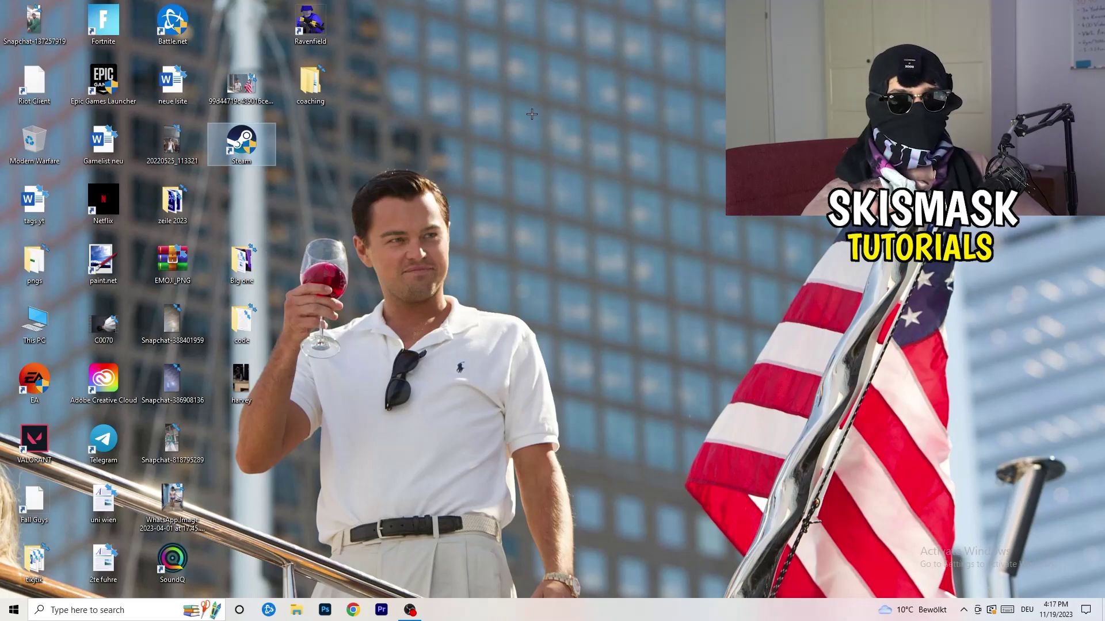
drag(582, 615, 528, 571)
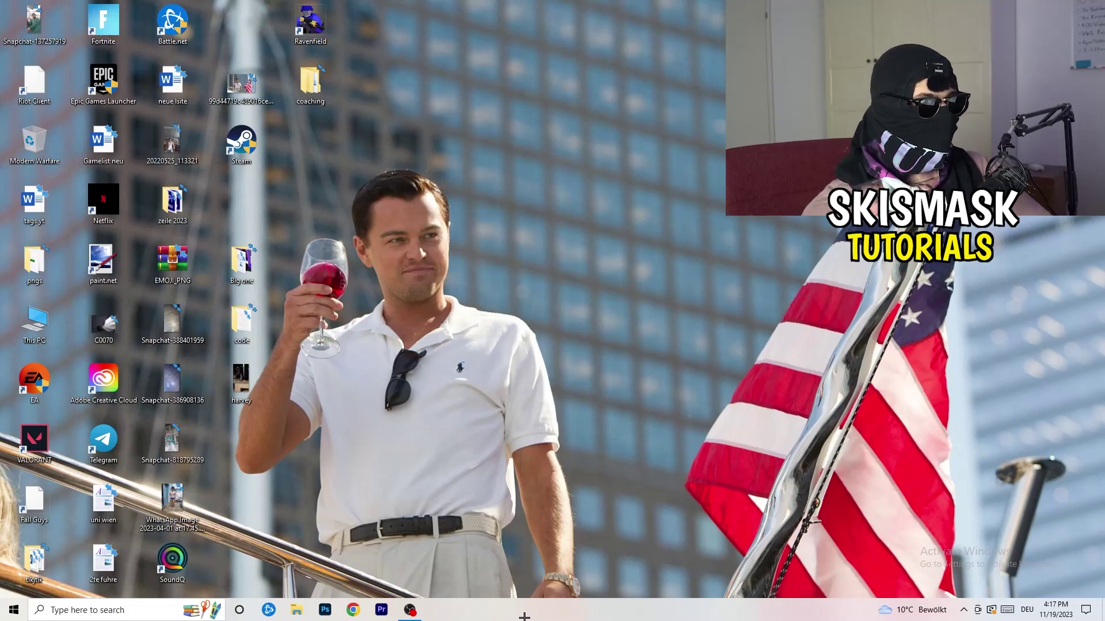
Open Task Manager maximized on the Details tab and show Set priority for Creative Cloud UI Helper.exe
right_click(525, 617)
click(589, 560)
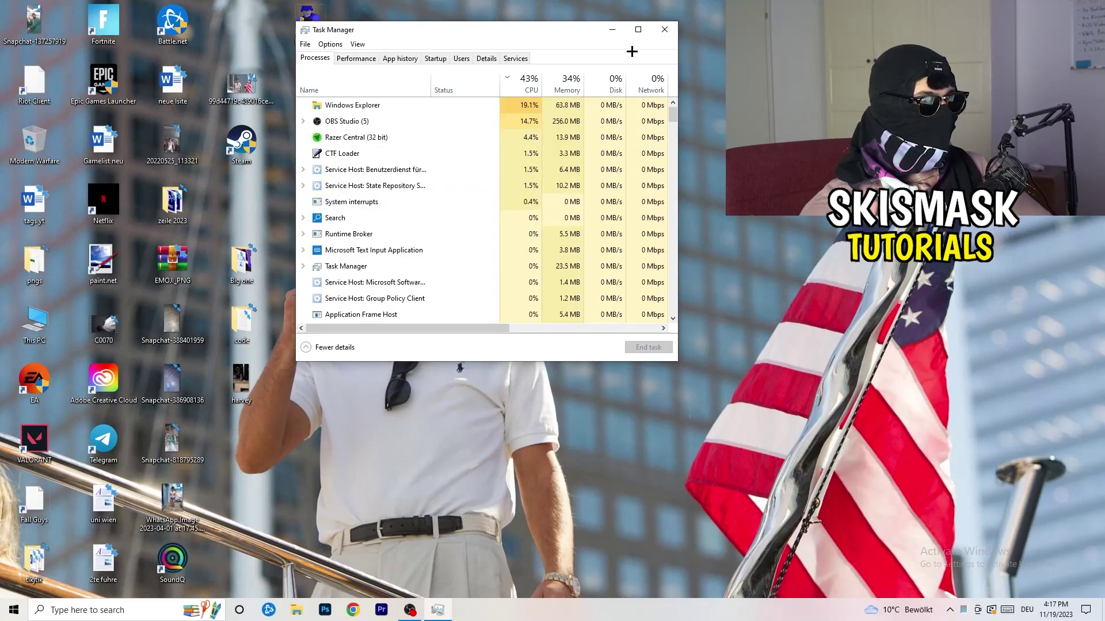
click(638, 29)
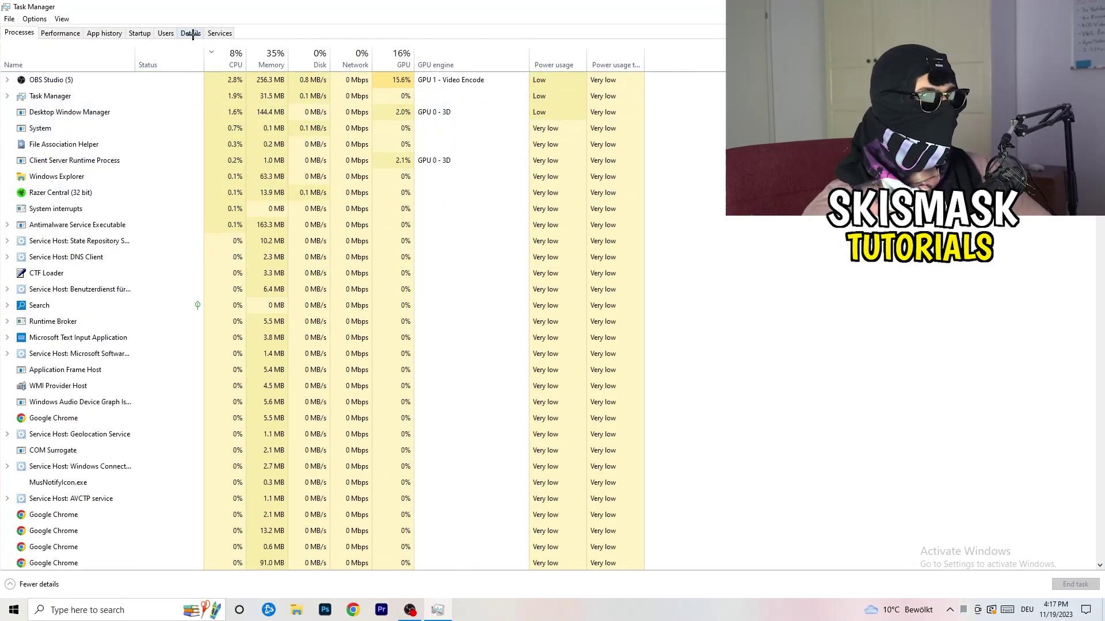
click(191, 33)
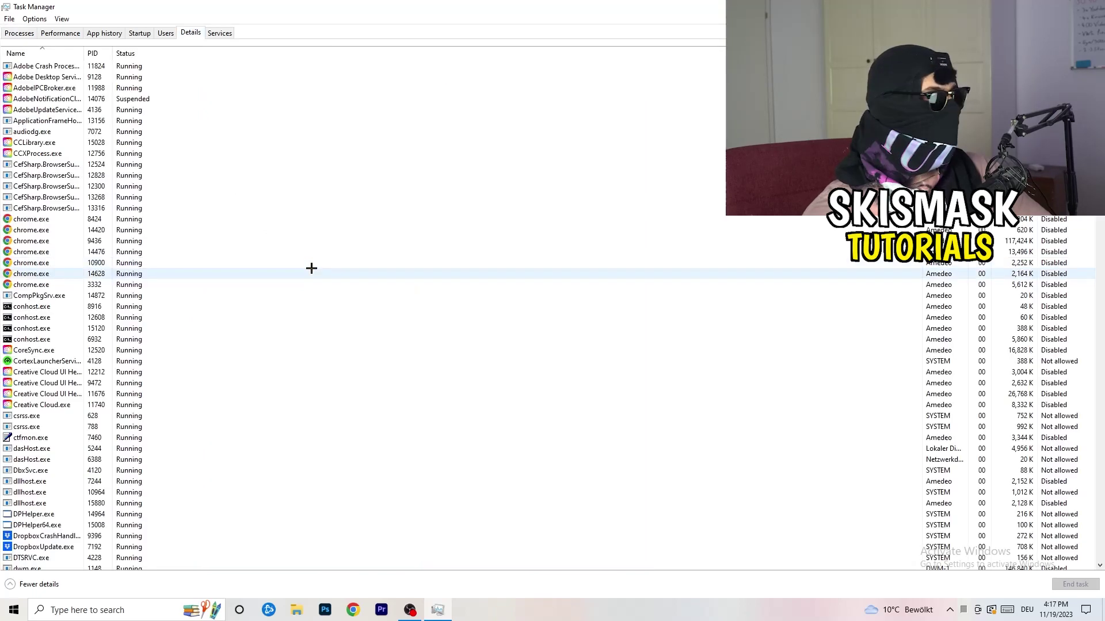
right_click(47, 373)
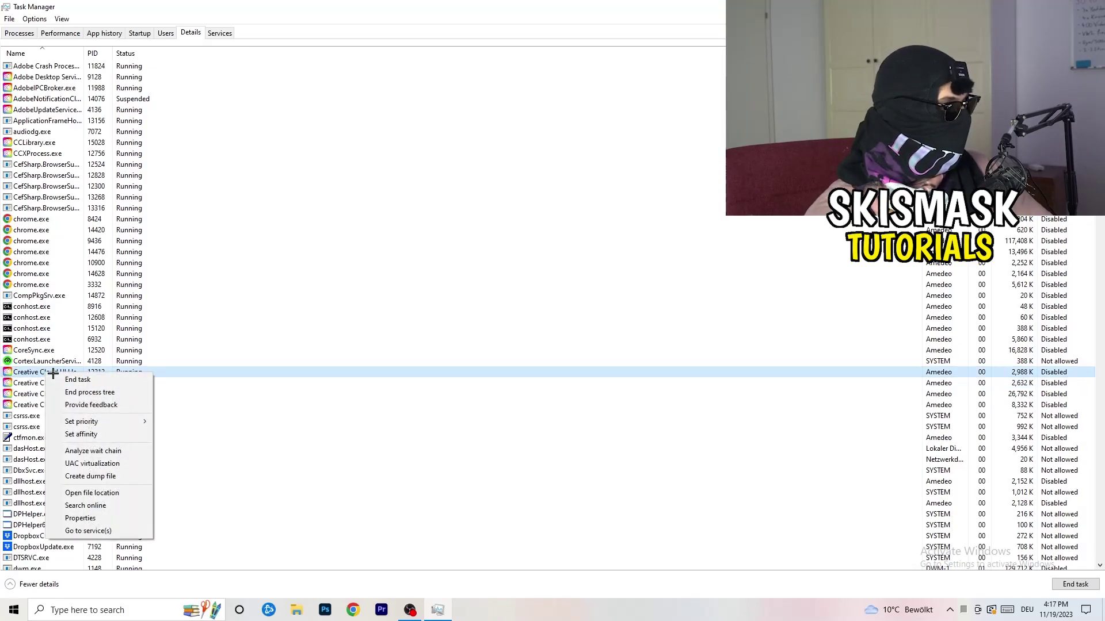
mouse_move(101, 422)
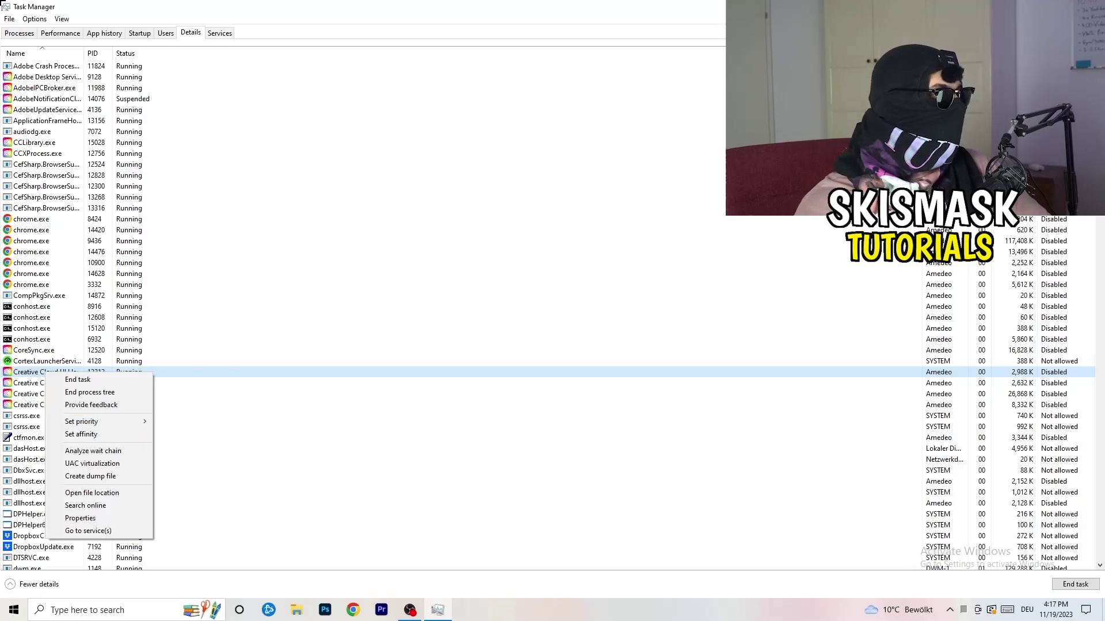
Check the startup apps list and the Windows Security notification entry's options, then go back to Processes
click(137, 31)
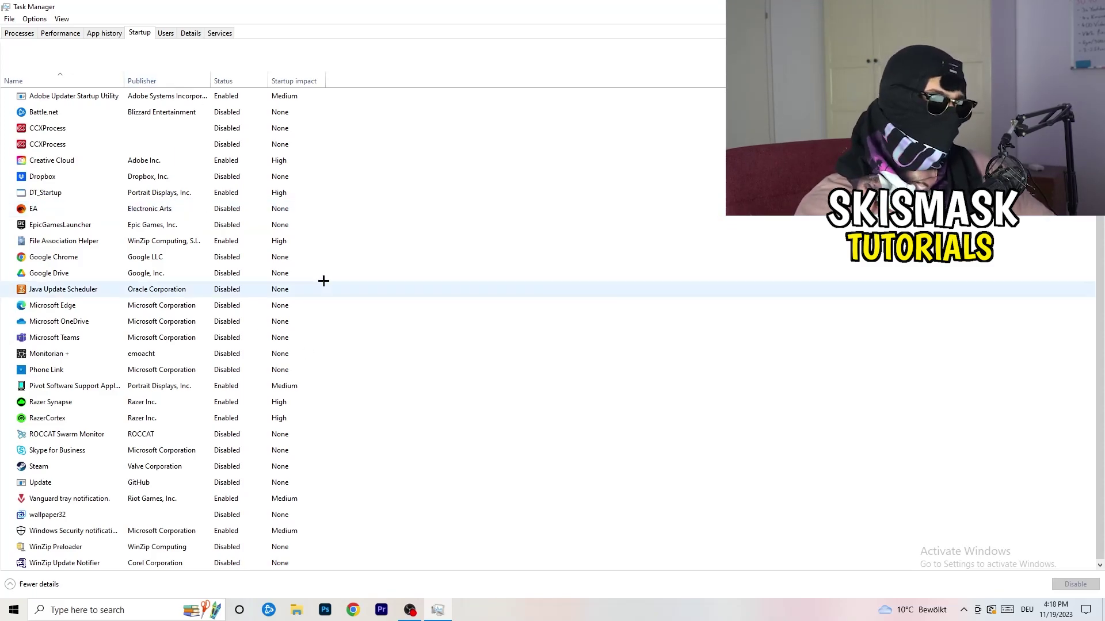
scroll(258, 371, down, 1)
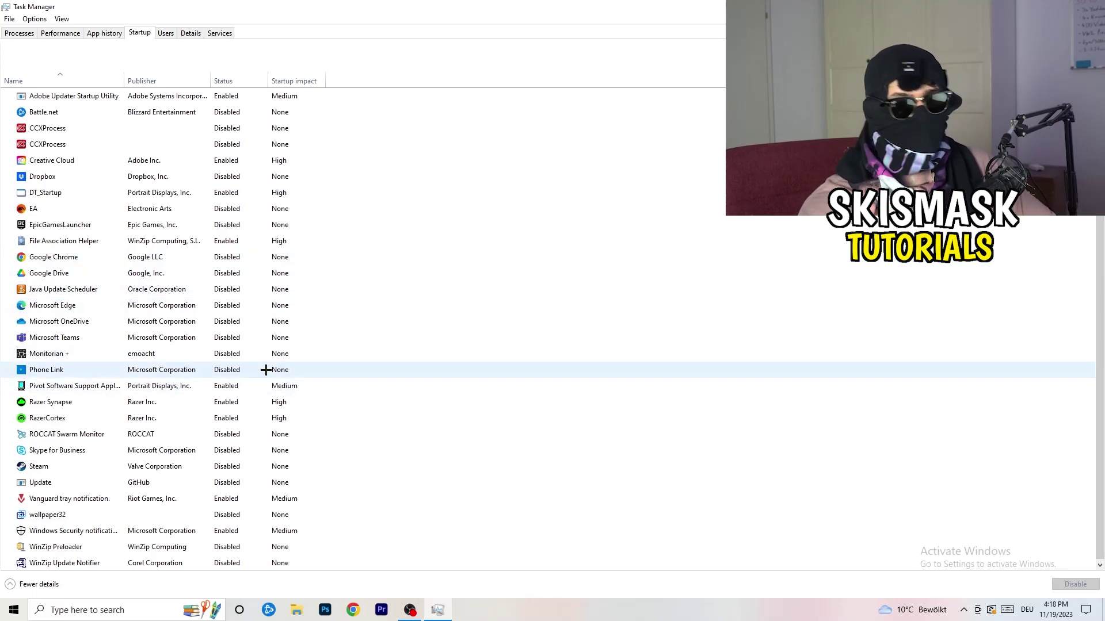
right_click(233, 530)
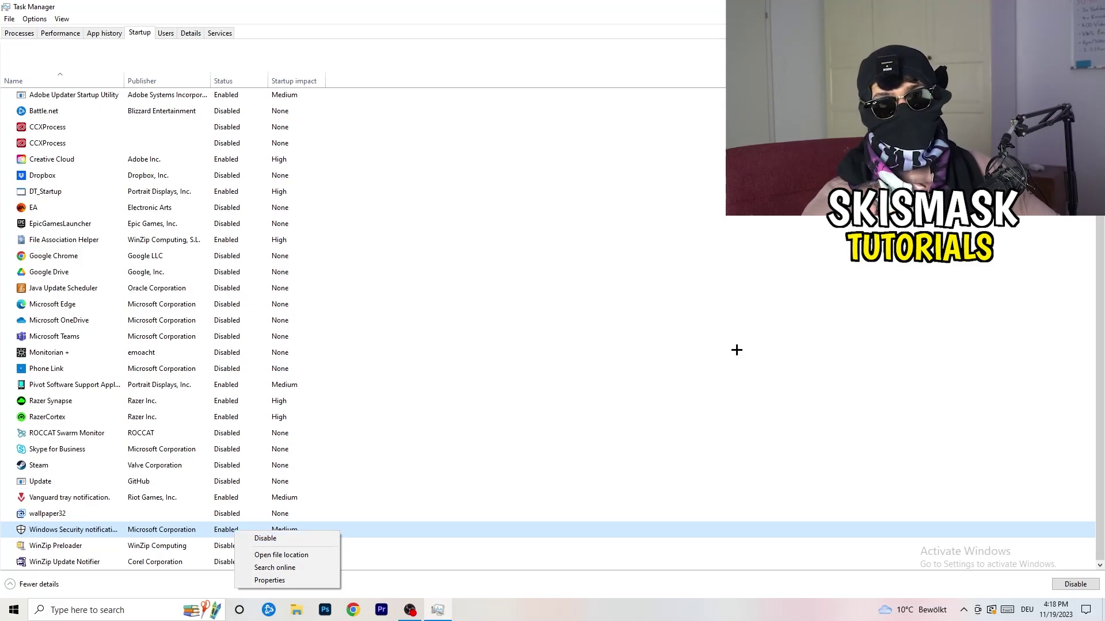
click(3, 35)
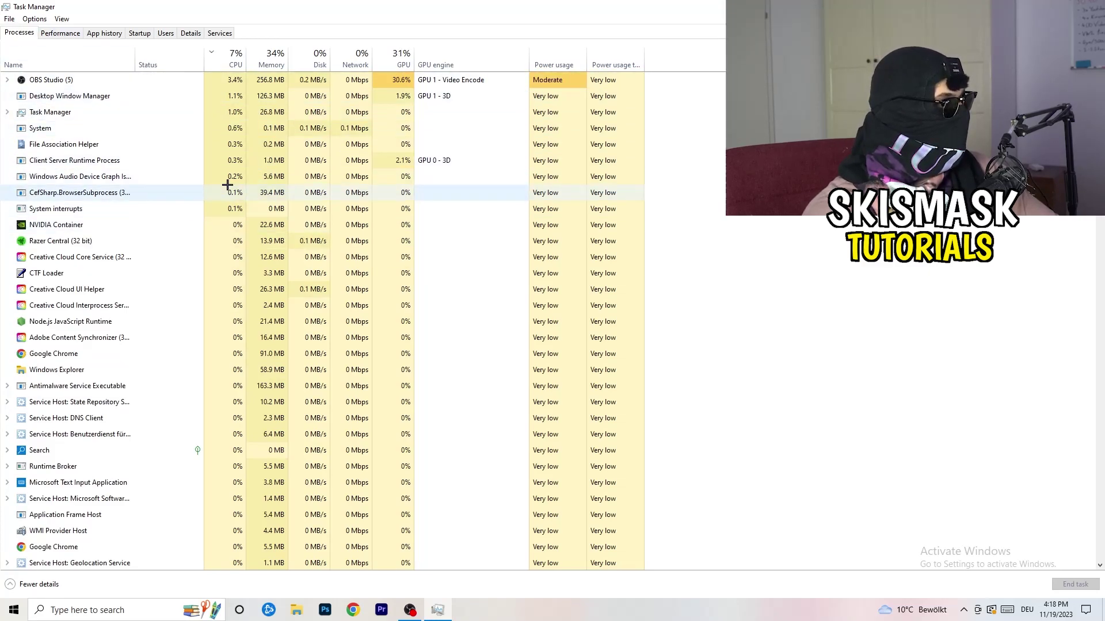
Sort processes by GPU usage, inspect OBS Studio's options without ending it, and close Task Manager
click(397, 62)
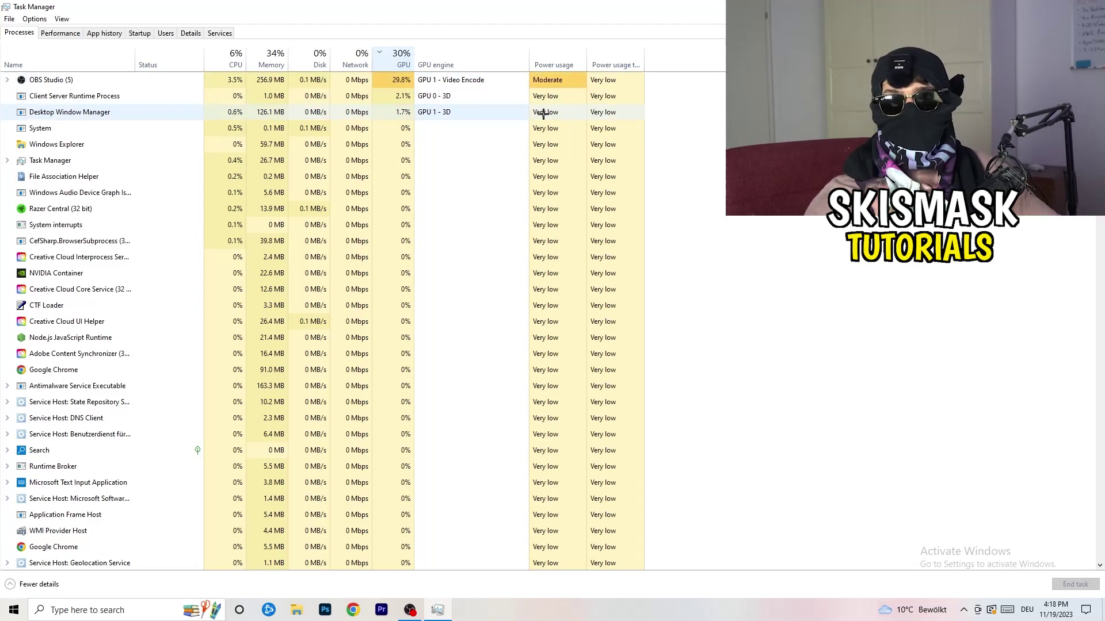
right_click(378, 81)
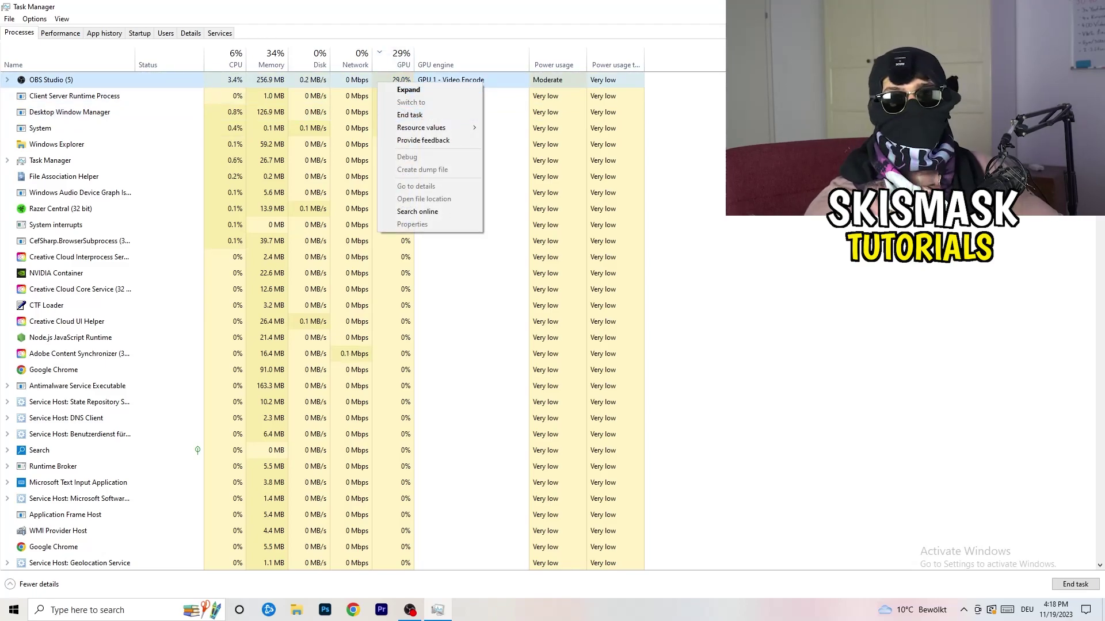
key(Escape)
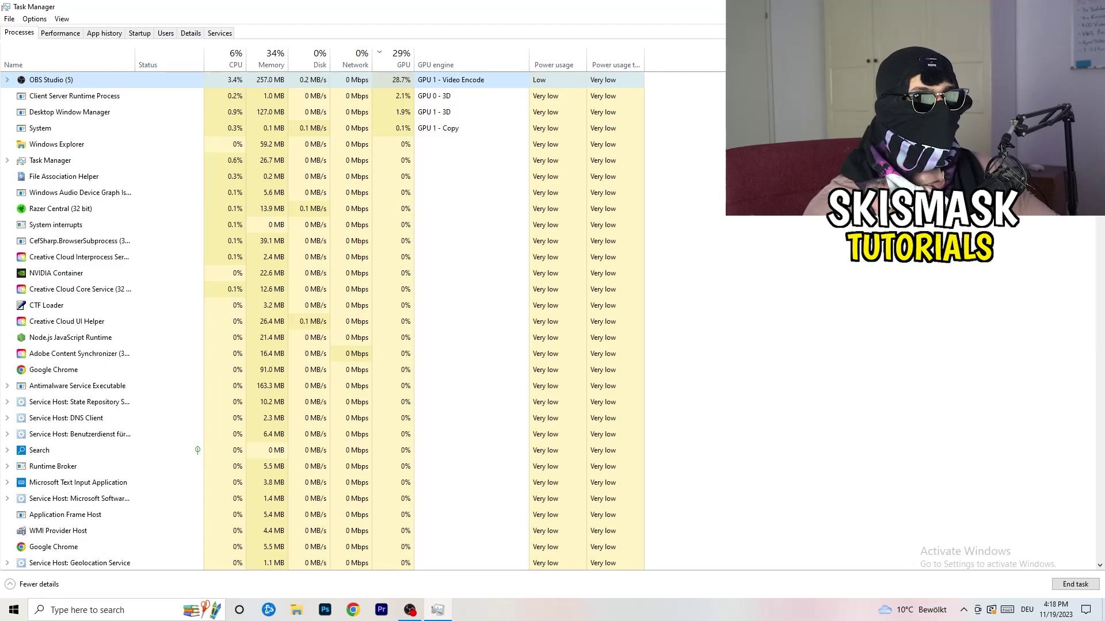
key(alt+F4)
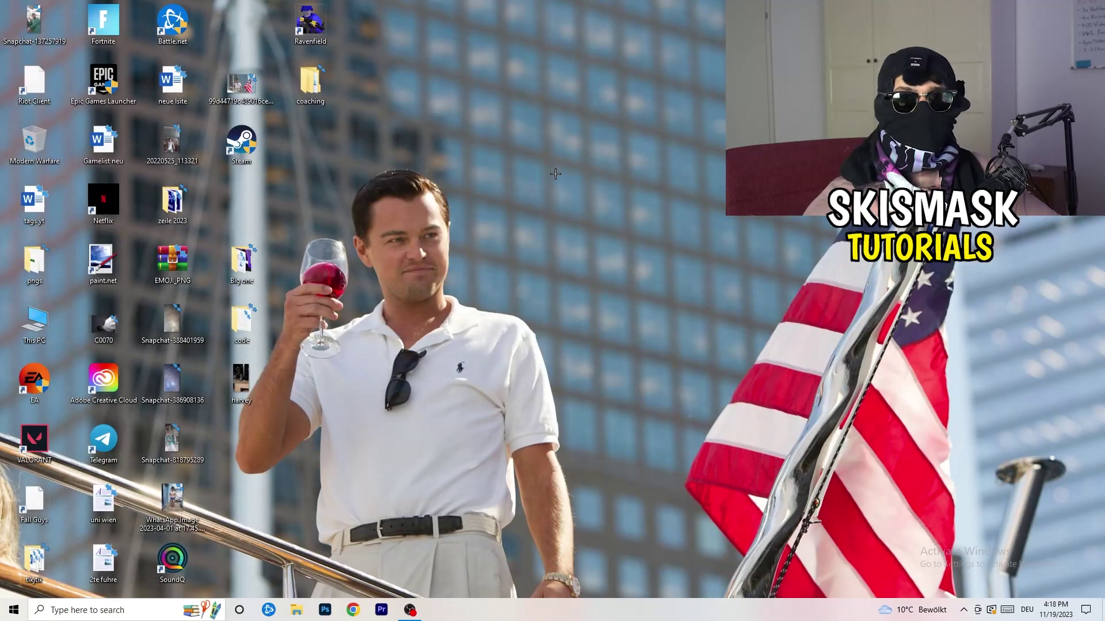